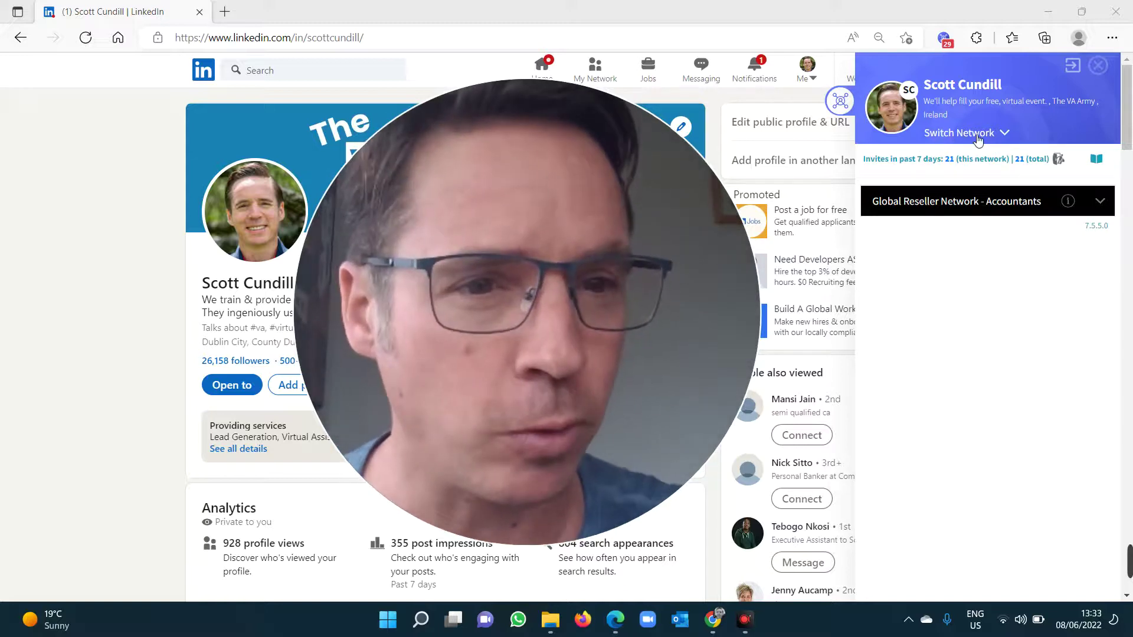
pyautogui.moveTo(699, 163)
pyautogui.click(670, 128)
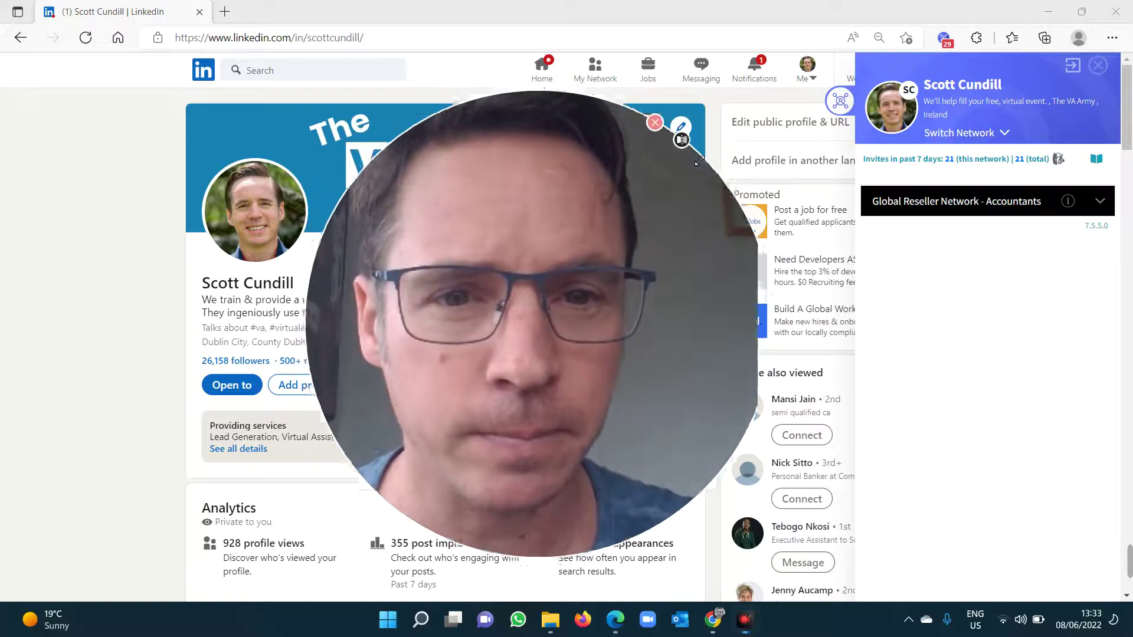
pyautogui.moveTo(534, 285); pyautogui.dragTo(118, 458)
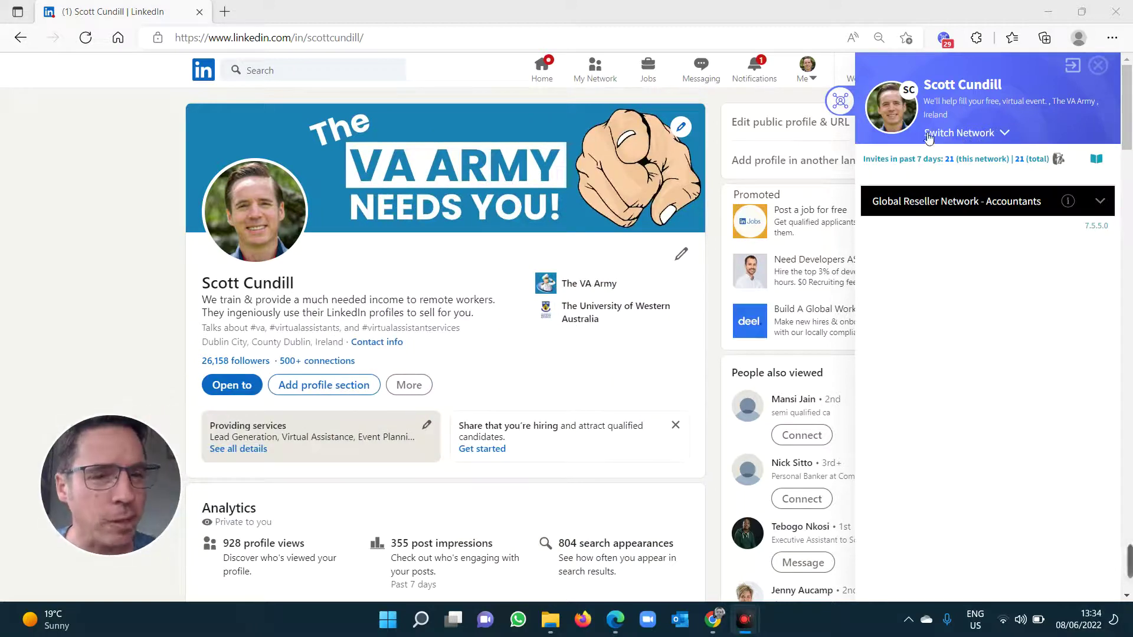
pyautogui.click(968, 135)
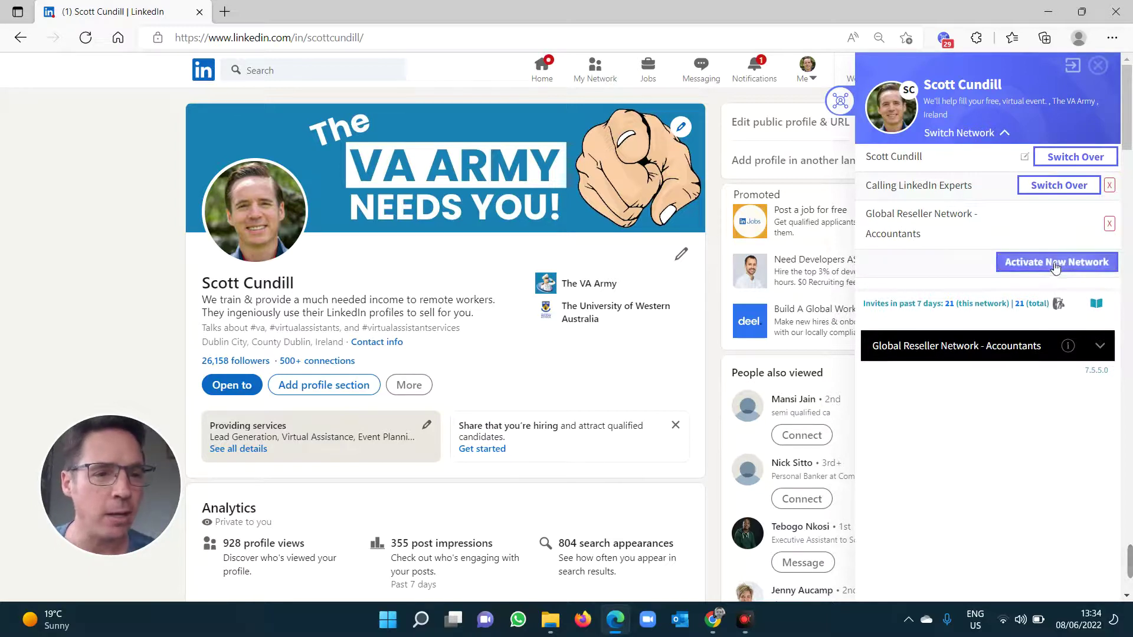
pyautogui.click(1055, 267)
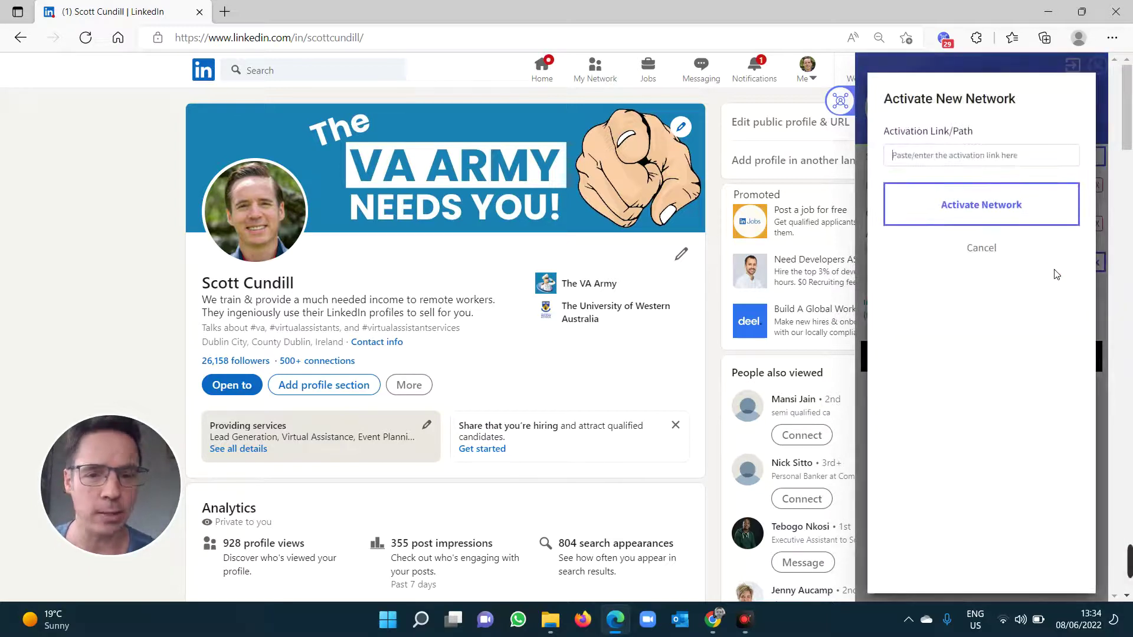
pyautogui.hotkey('ctrl', 'v')
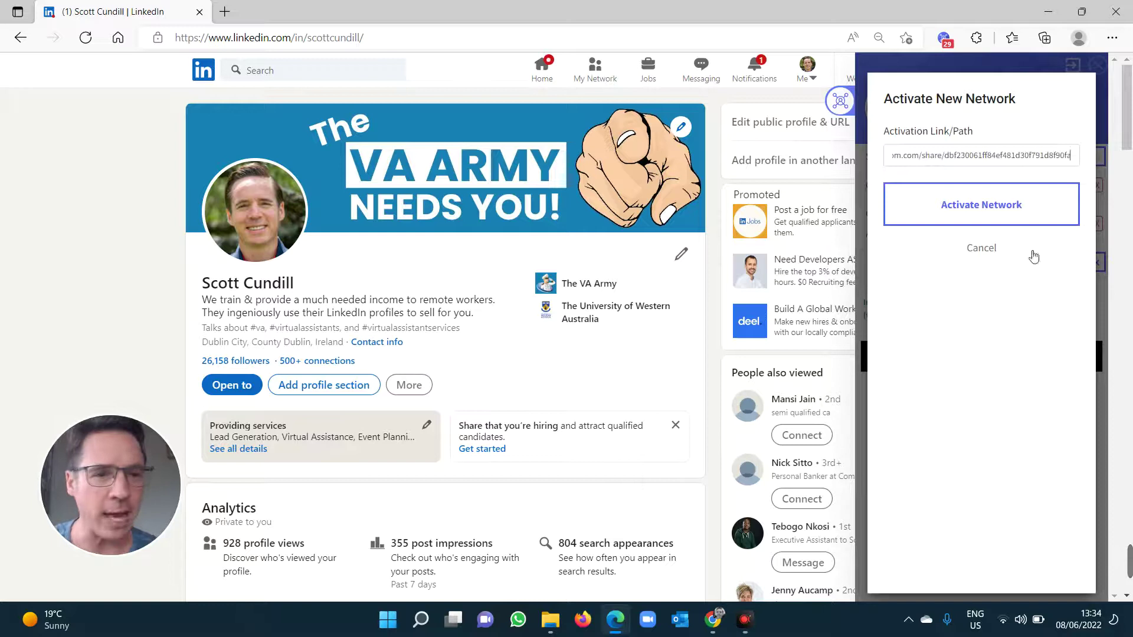
pyautogui.click(983, 227)
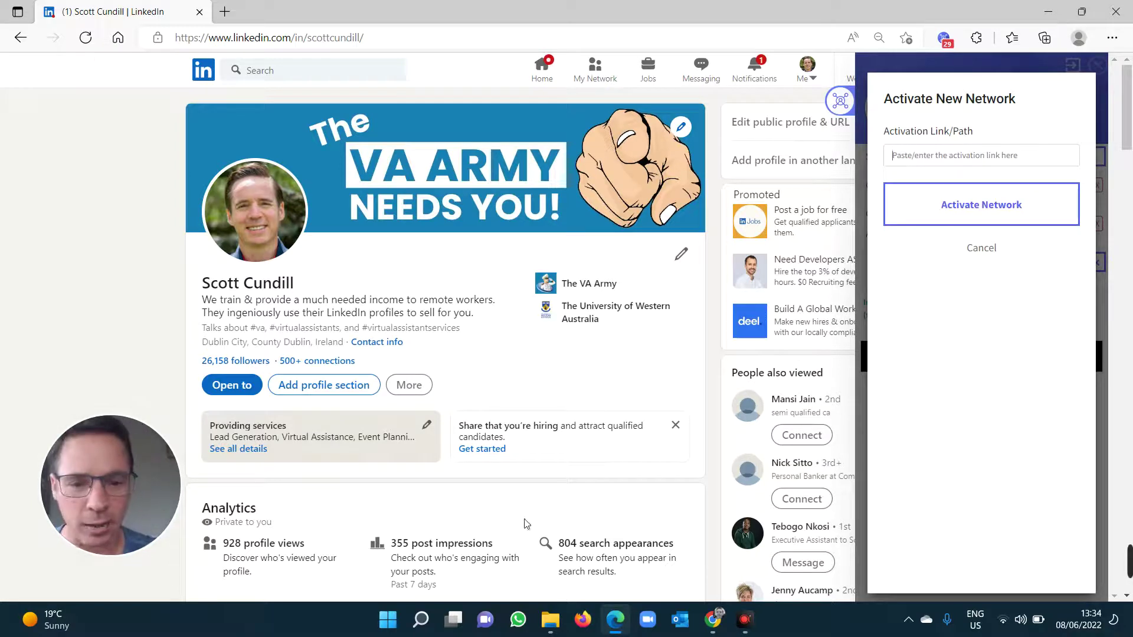
# Switch to Chrome and copy the path globalresellernetwork-accountants from the Accountants network's activation URL on the Networks page
pyautogui.click(712, 618)
pyautogui.click(241, 12)
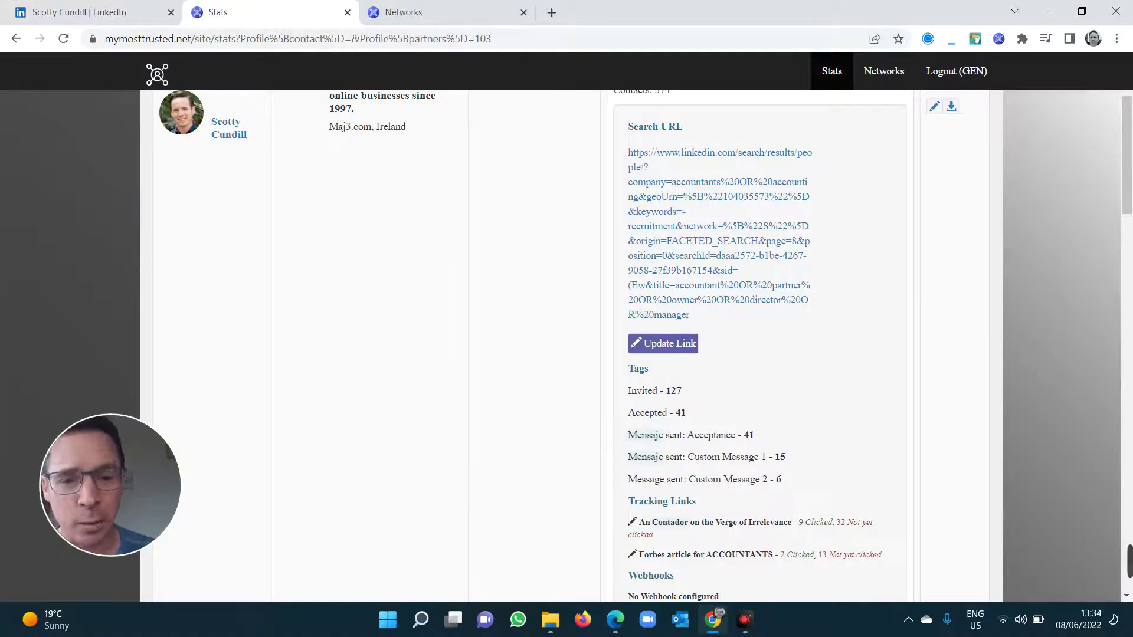
pyautogui.click(397, 13)
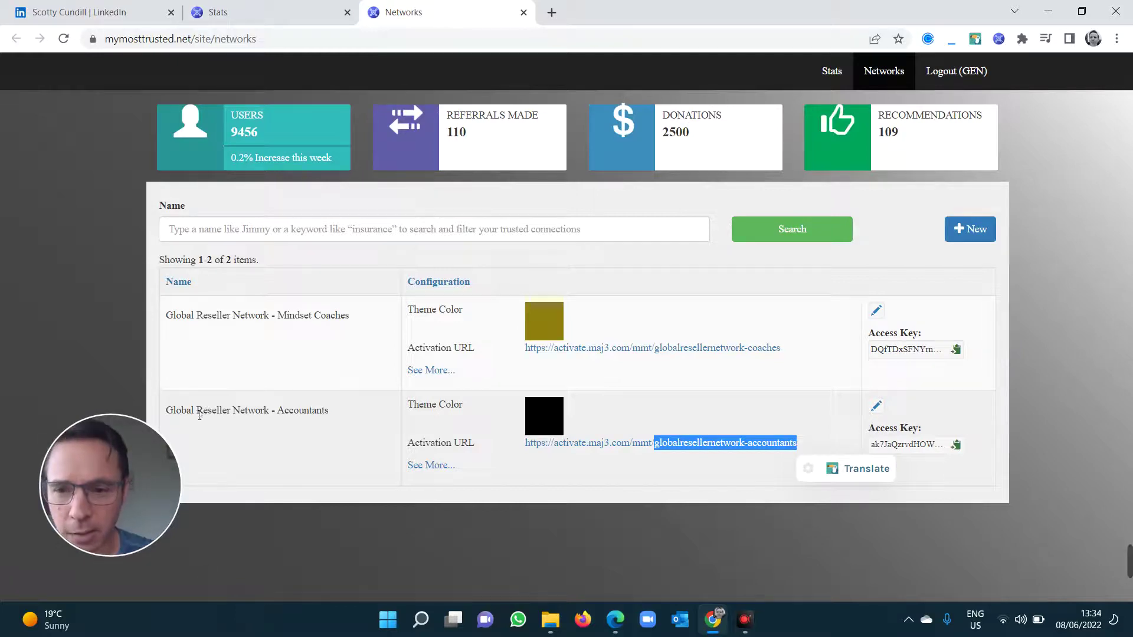
pyautogui.click(779, 417)
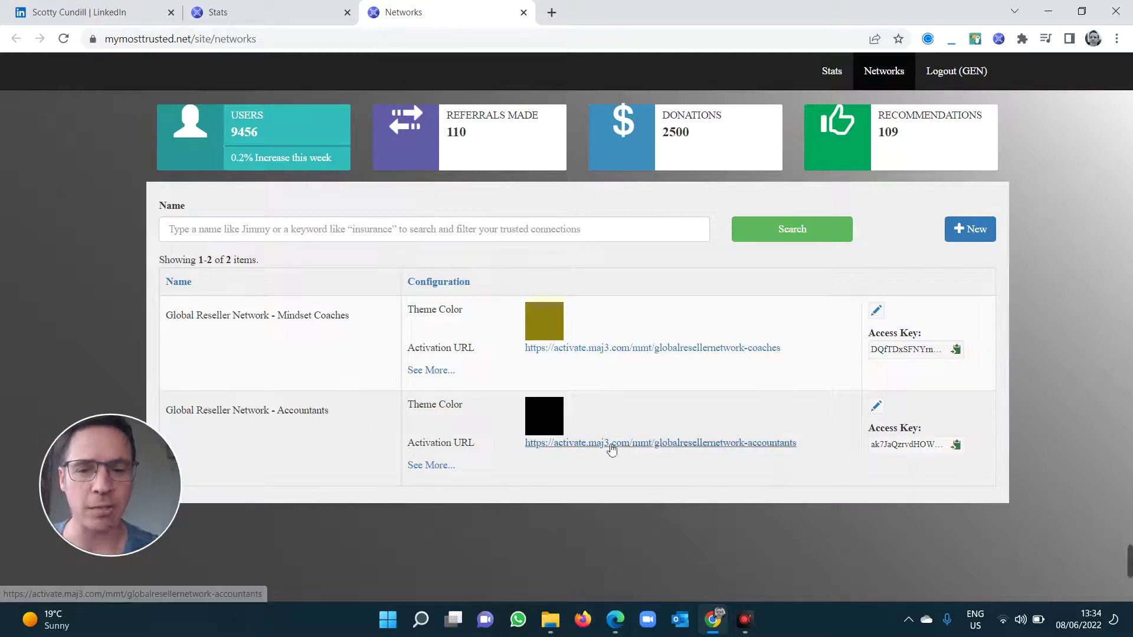
pyautogui.moveTo(803, 443); pyautogui.dragTo(653, 451)
pyautogui.hotkey('ctrl', 'c')
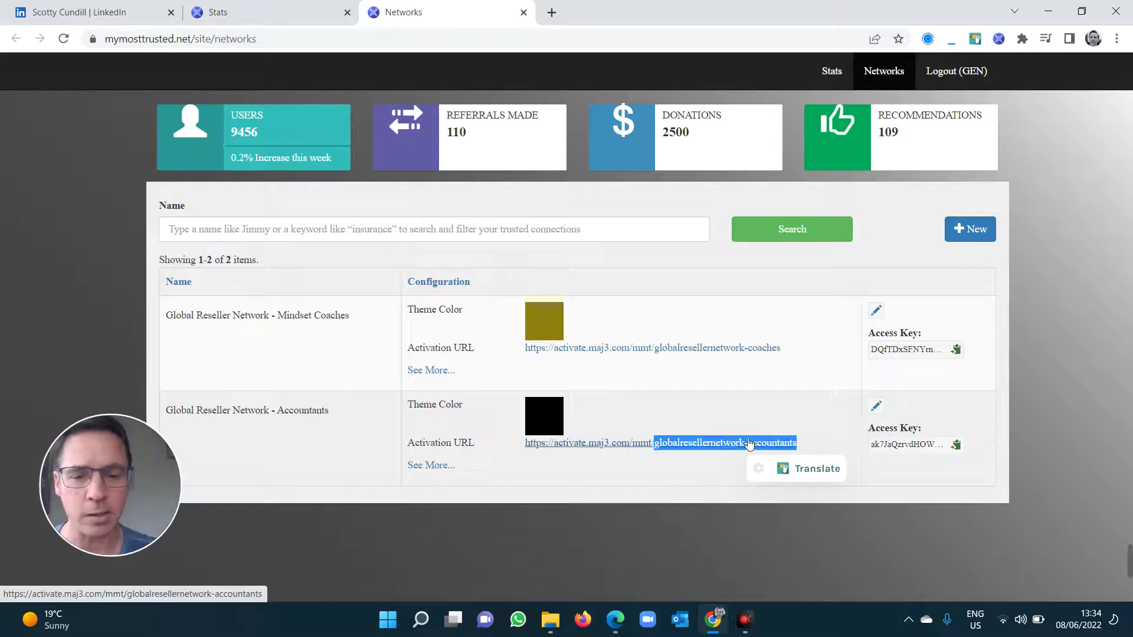
# Switch back to Edge and try to activate a new network with the path globalresellernetwork-accountants
pyautogui.click(614, 624)
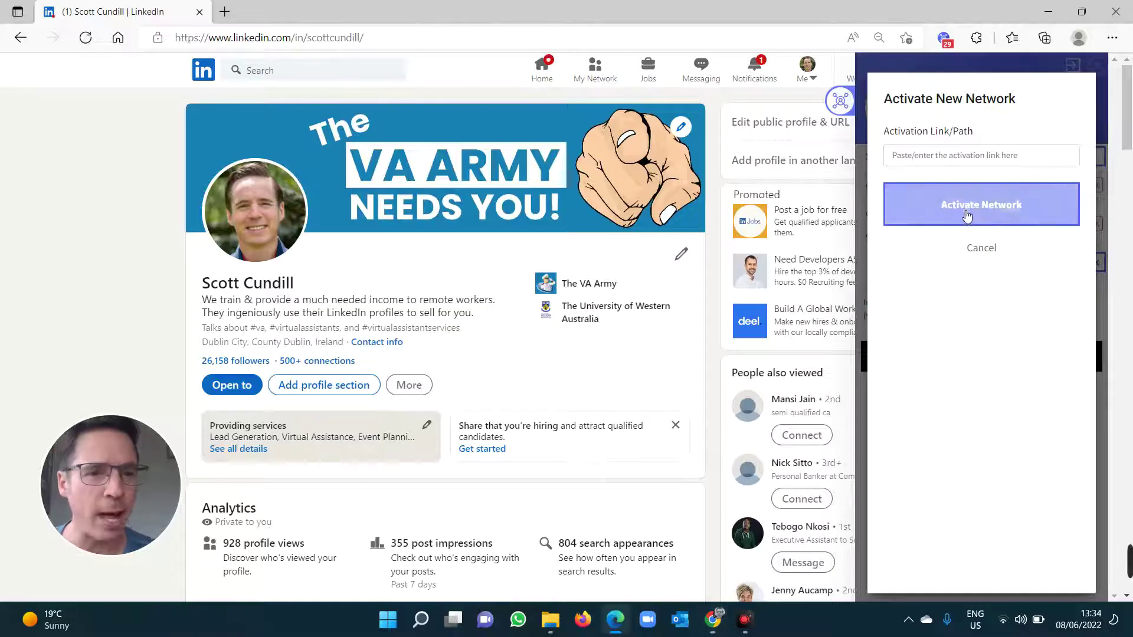
pyautogui.click(981, 248)
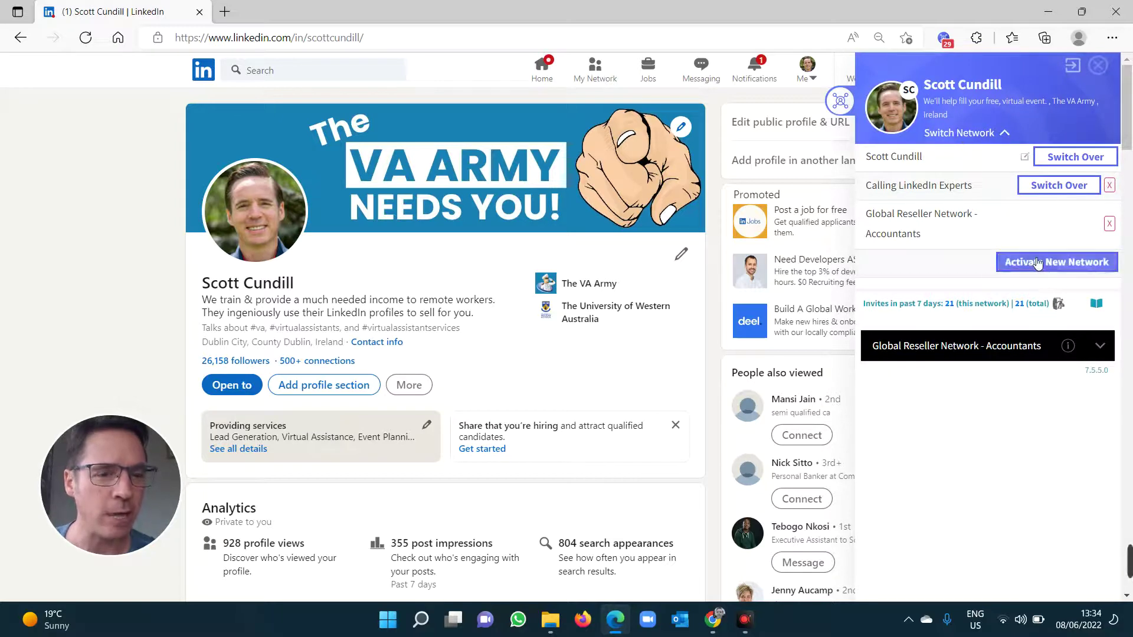
pyautogui.click(1033, 262)
pyautogui.hotkey('ctrl', 'v')
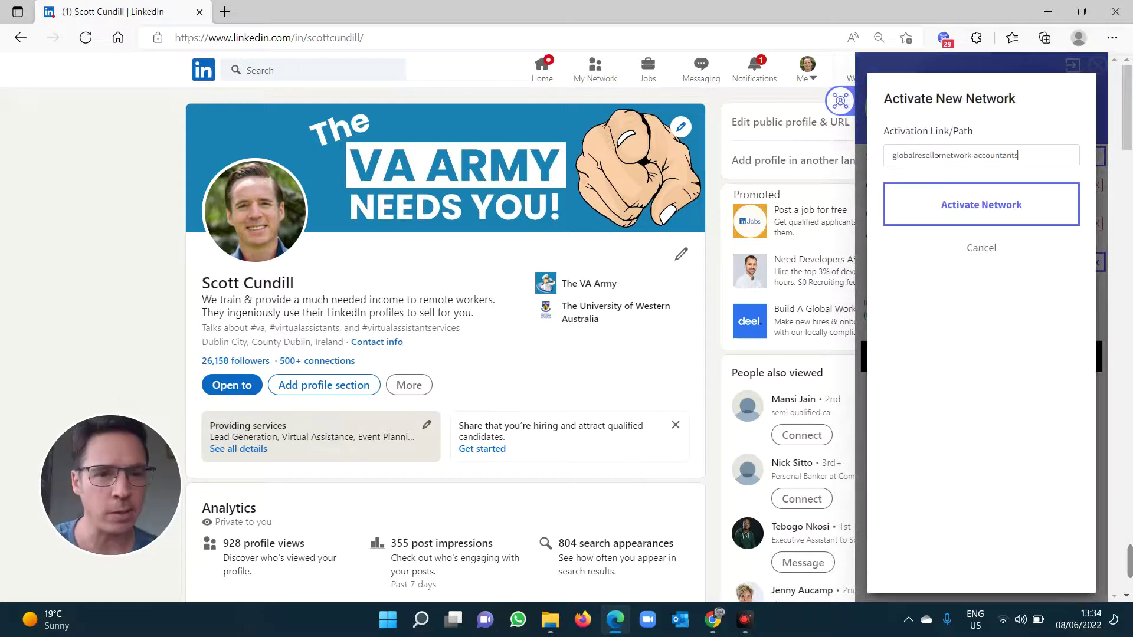
pyautogui.click(990, 208)
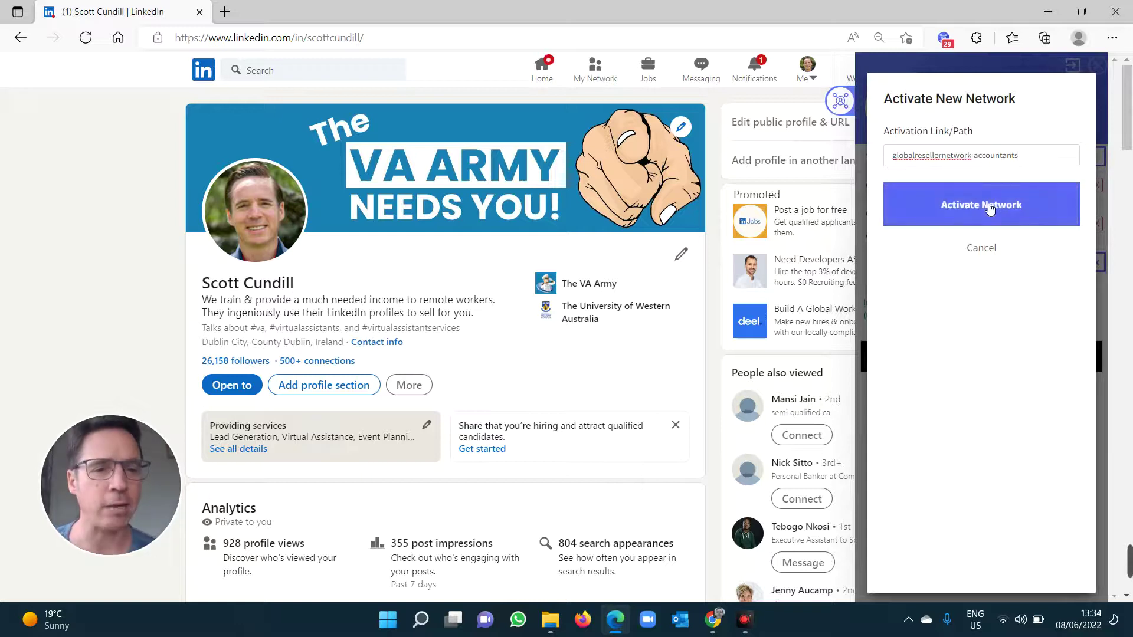
pyautogui.click(988, 249)
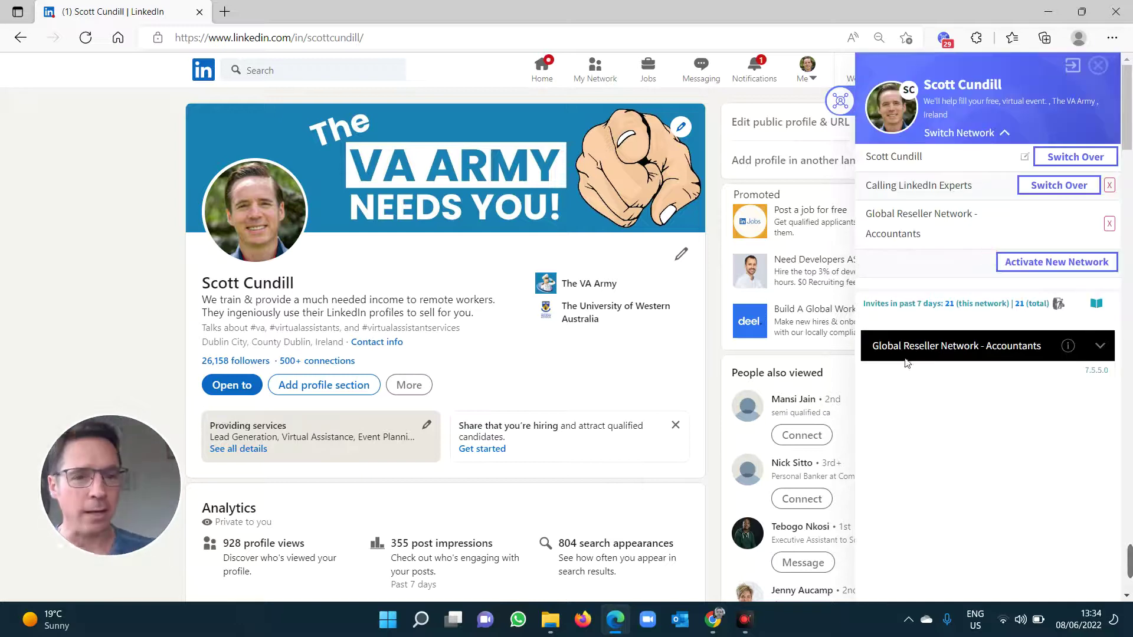
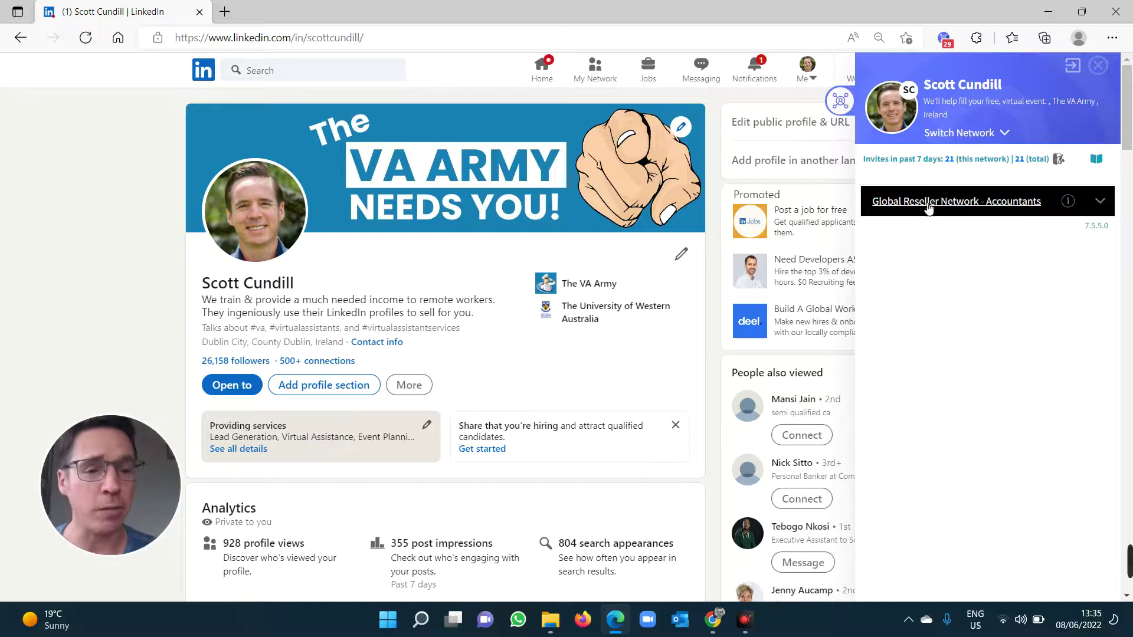
# Search LinkedIn for accountant and restrict the results to people
pyautogui.click(308, 79)
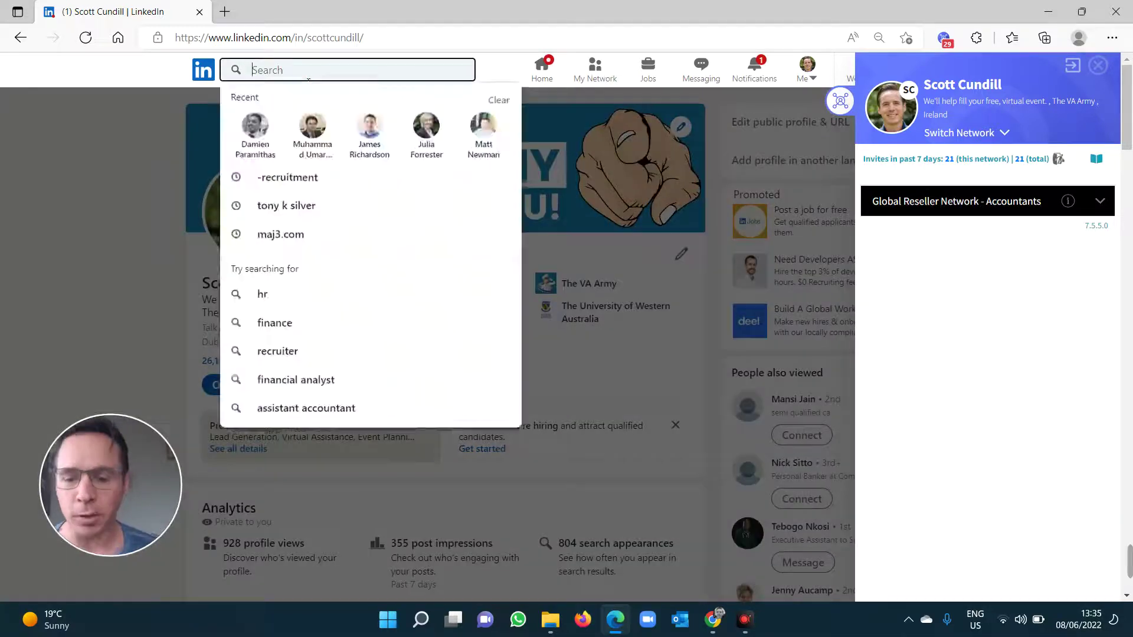
pyautogui.write('account')
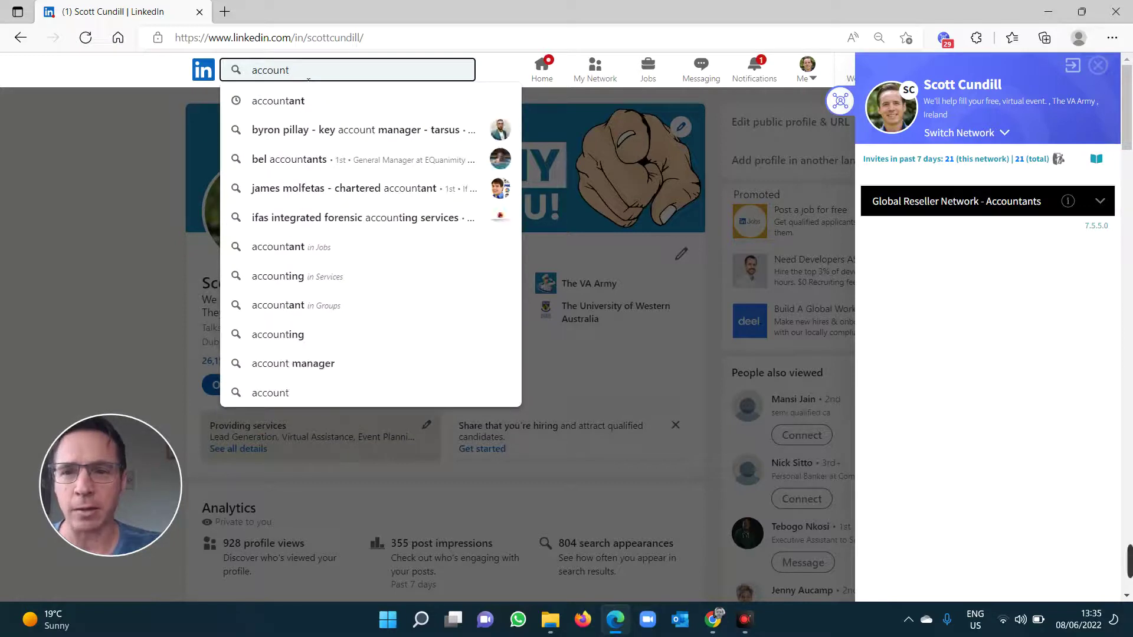
pyautogui.press('Down')
pyautogui.press('Return')
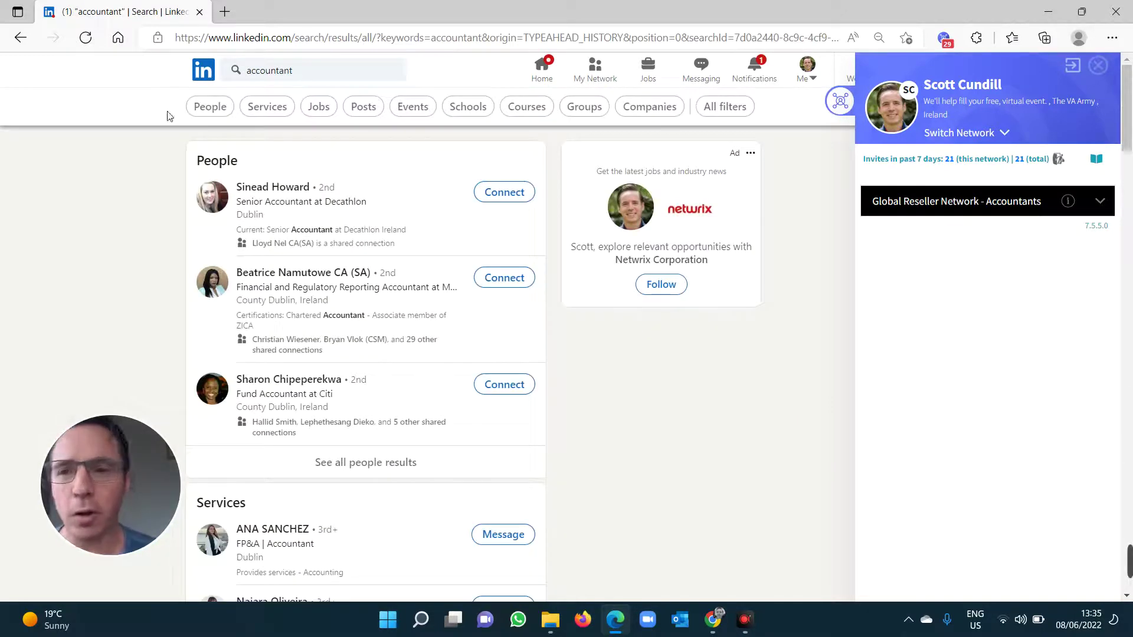
pyautogui.click(216, 106)
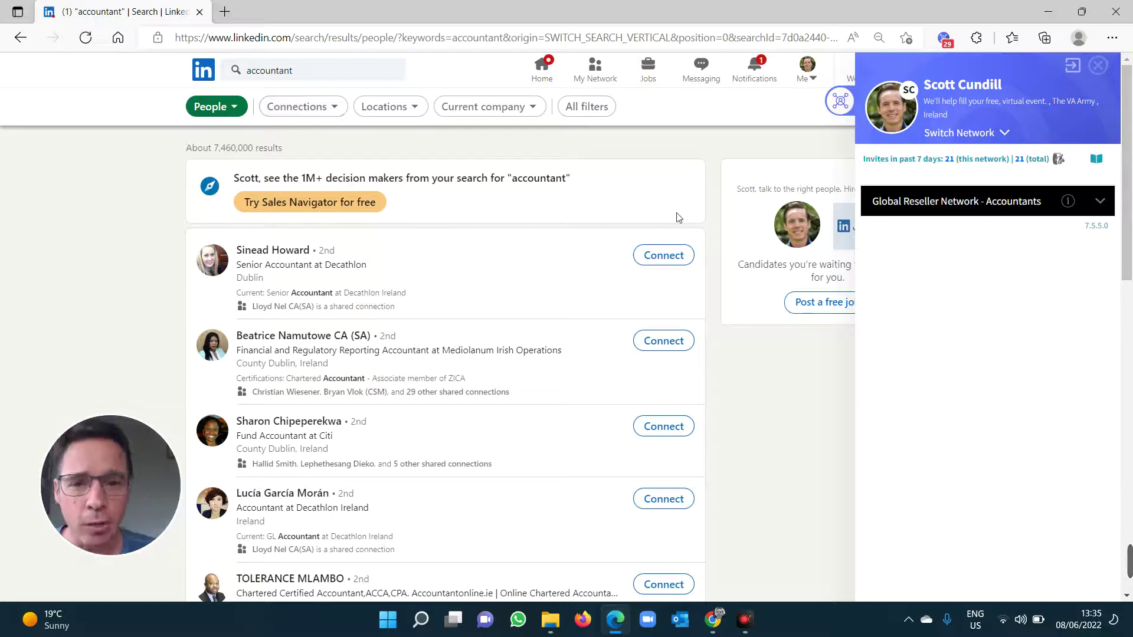
# Send the first two people in the accountant results connection invitations with the note about the video "An Accountant on the Verge of Irrelevance"
pyautogui.click(654, 263)
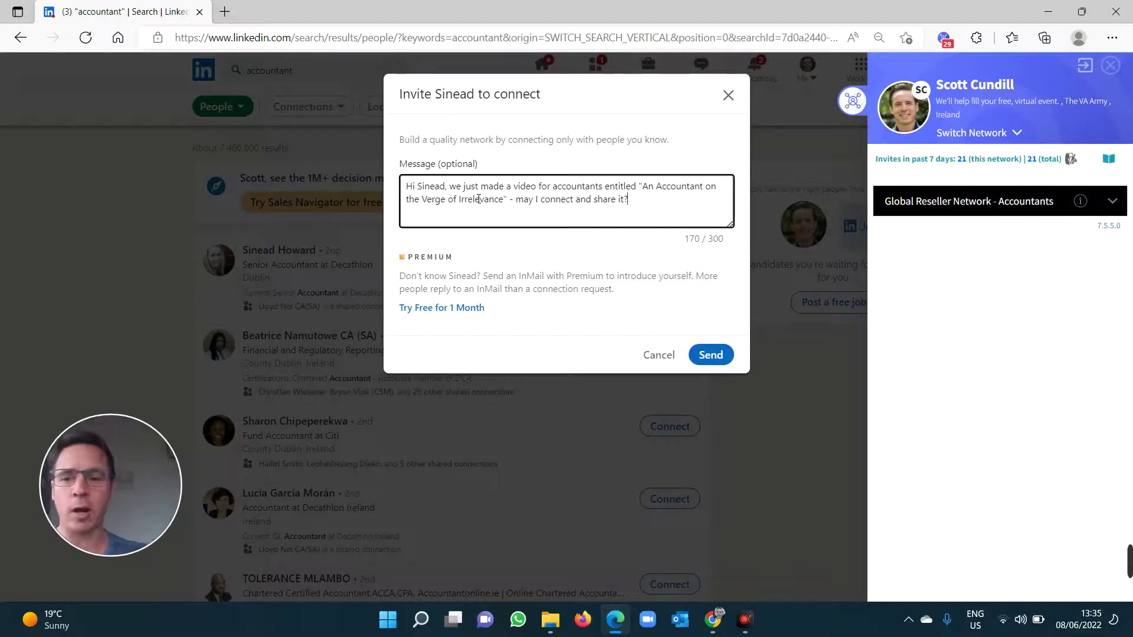
pyautogui.click(712, 355)
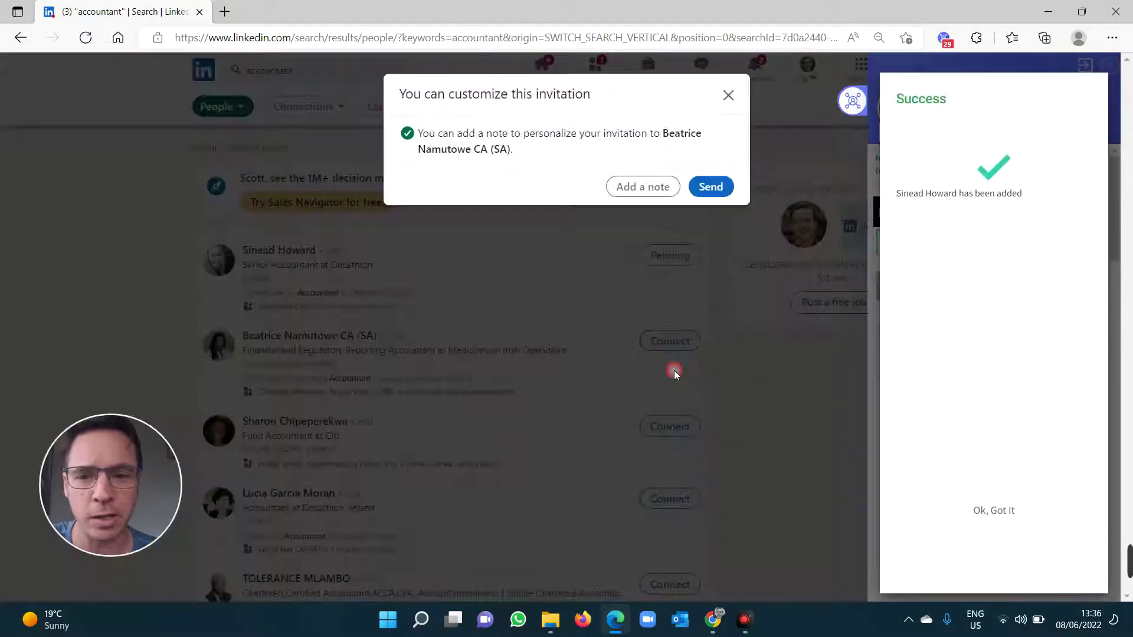
pyautogui.click(658, 342)
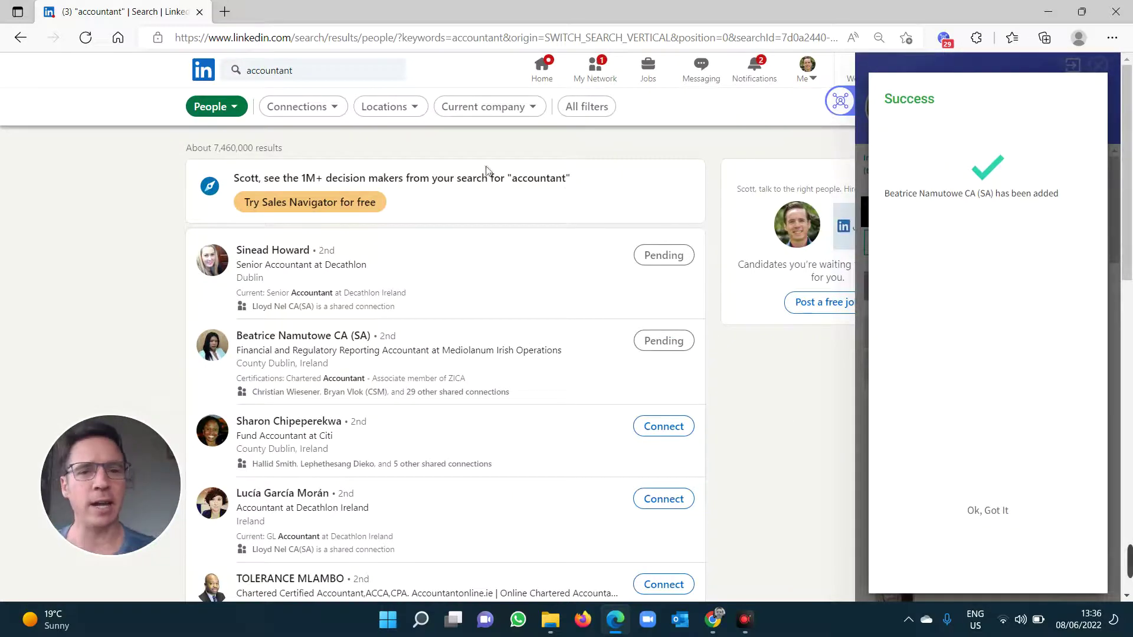
# Filter the accountant search results by the location Dublin, County Dublin, Ireland
pyautogui.click(405, 115)
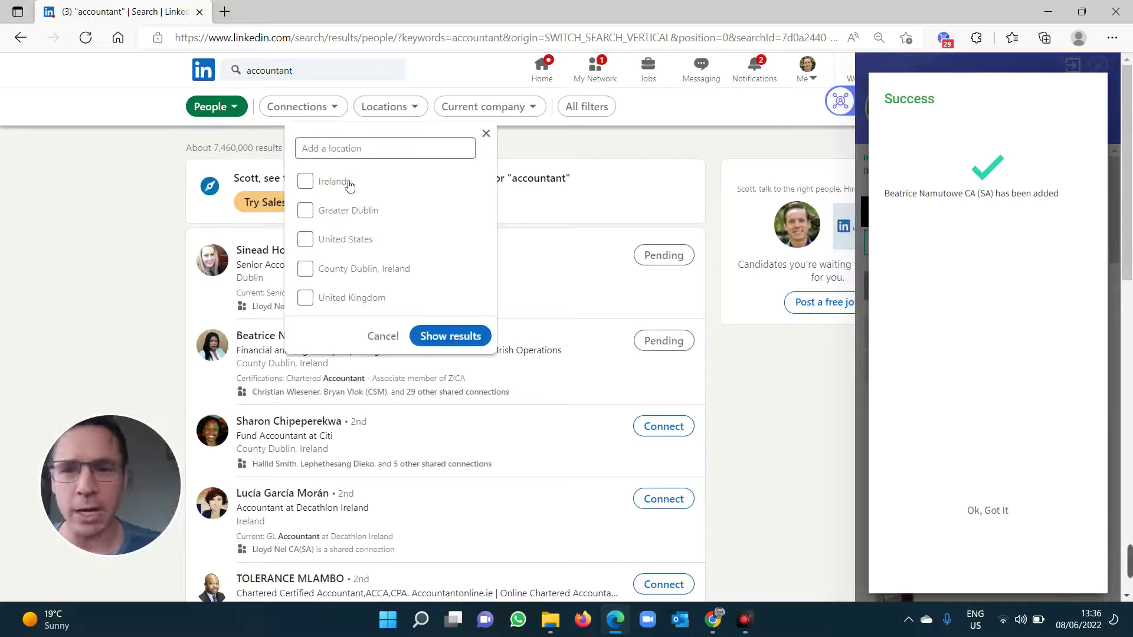
pyautogui.click(378, 152)
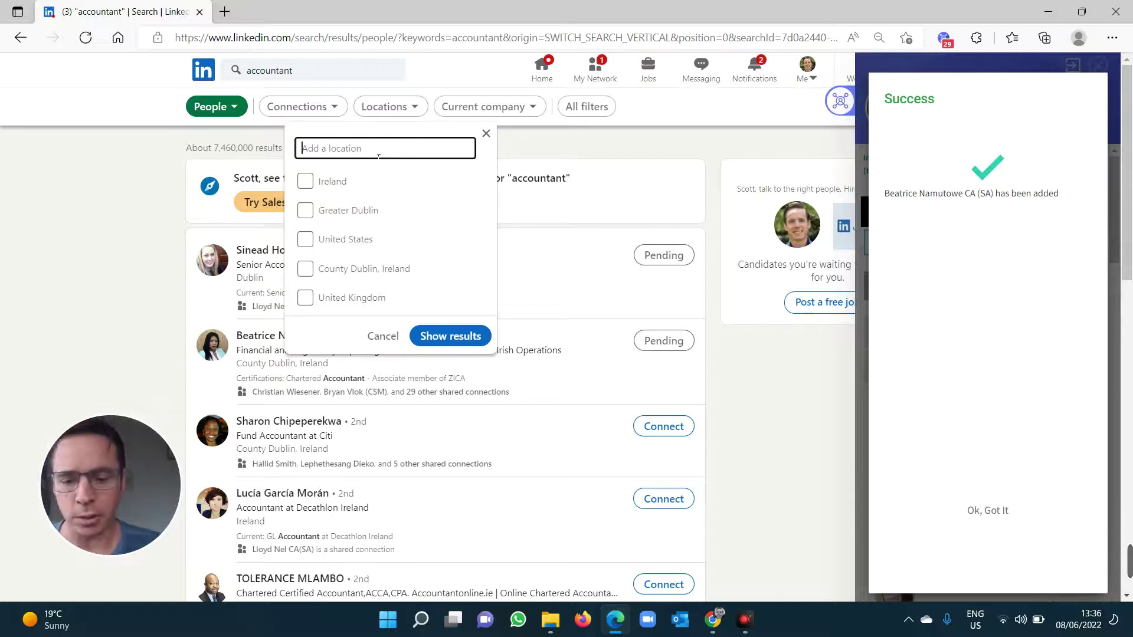
pyautogui.write('dublin')
pyautogui.click(392, 169)
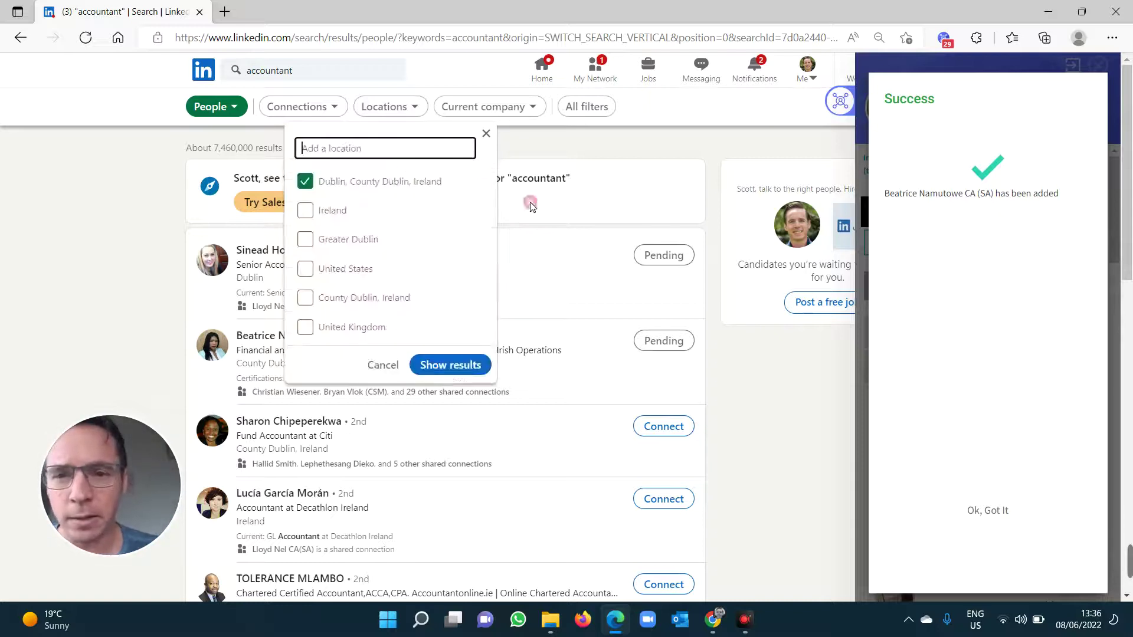
pyautogui.click(448, 365)
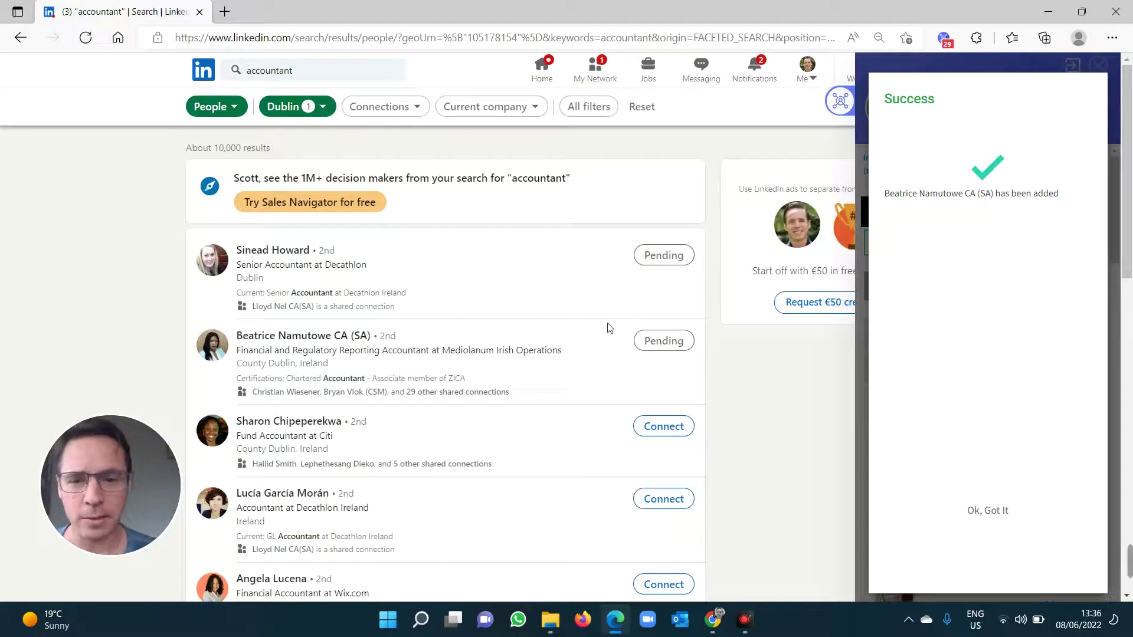
# Send connection invitations with the accountant video note to the third and fourth people in the Dublin results
pyautogui.scroll(-3, 614, 326)
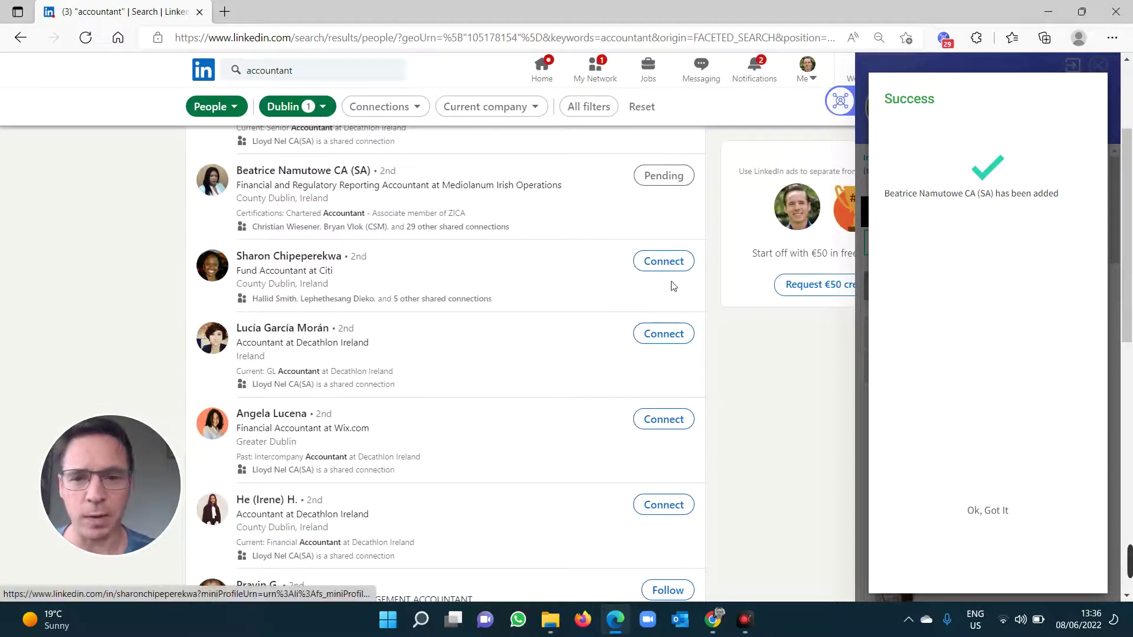
pyautogui.click(662, 261)
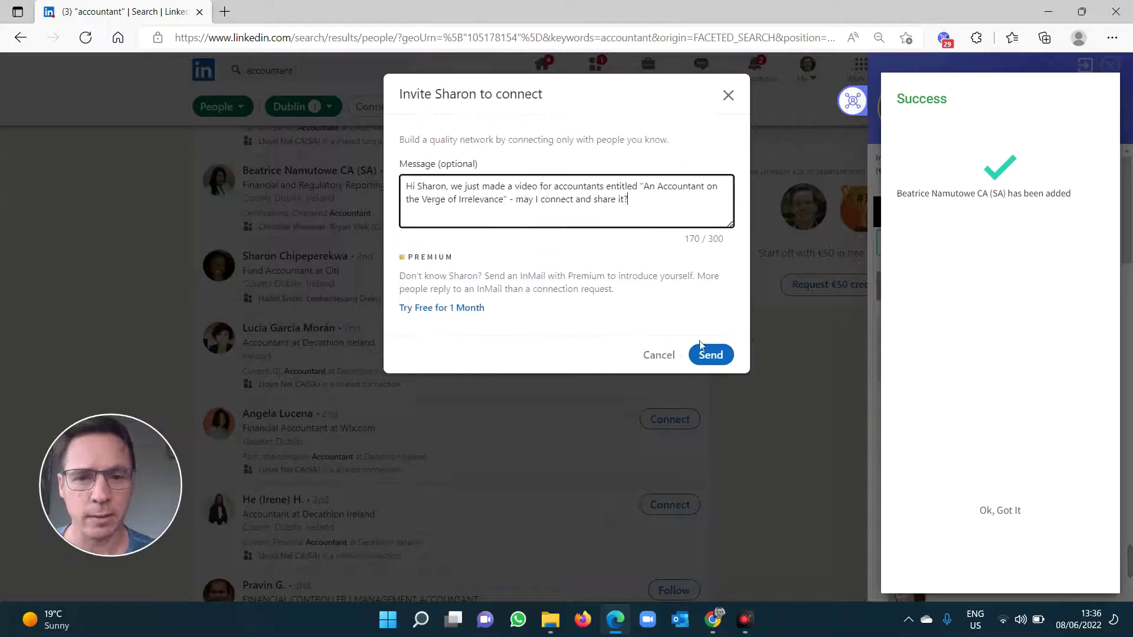
pyautogui.click(702, 349)
pyautogui.click(674, 342)
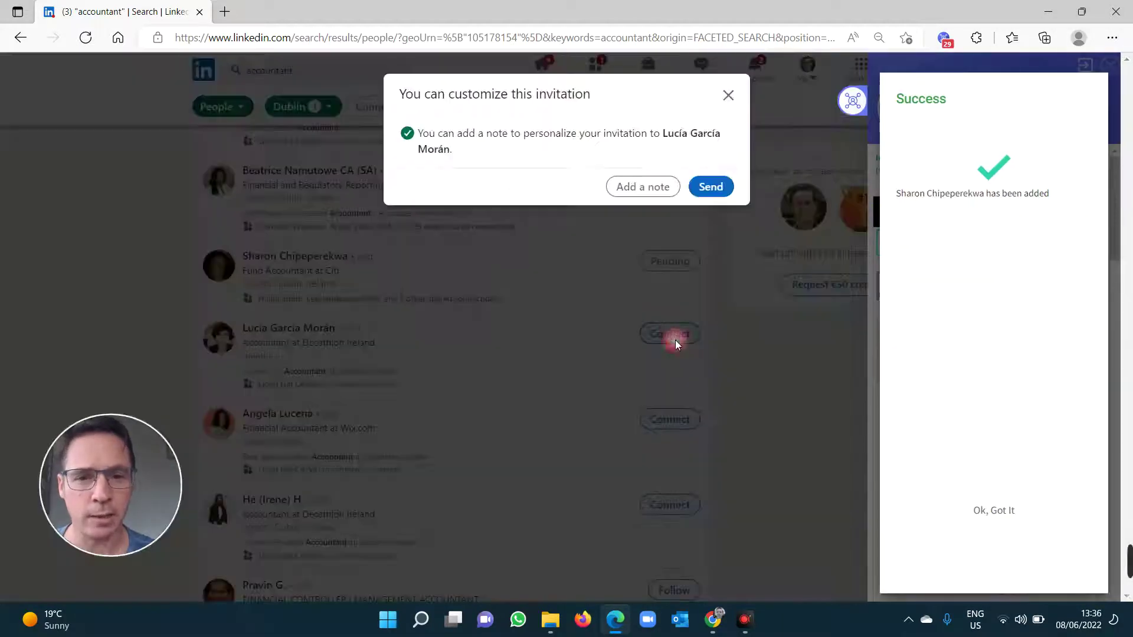
pyautogui.click(714, 354)
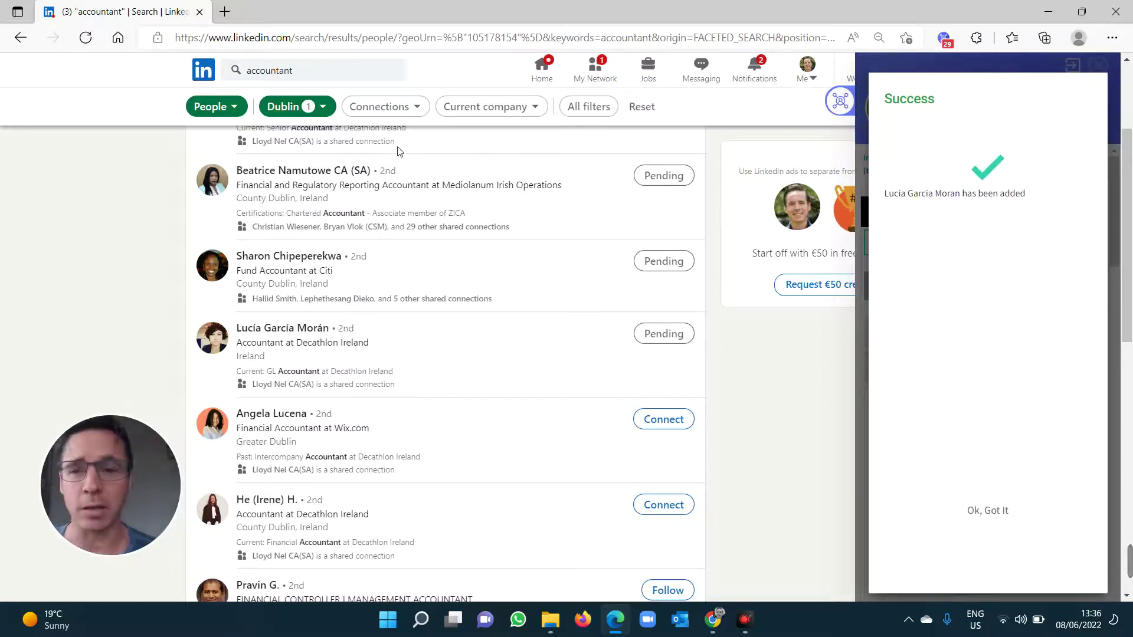
# Look at the connection-degree filter options for the Dublin accountant results
pyautogui.click(390, 113)
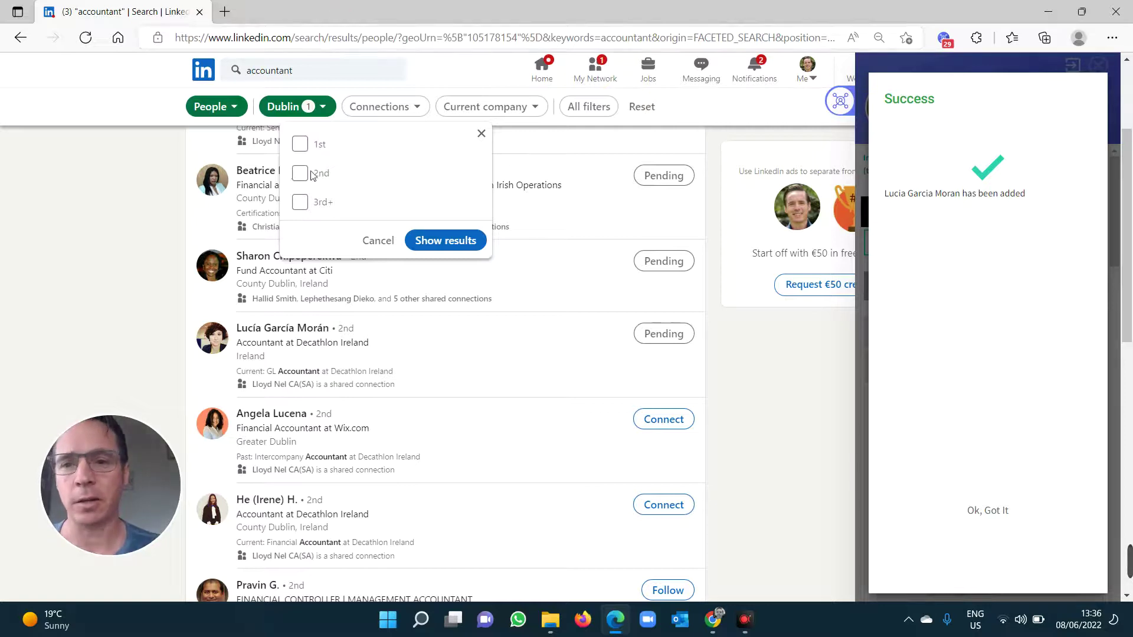
pyautogui.click(101, 184)
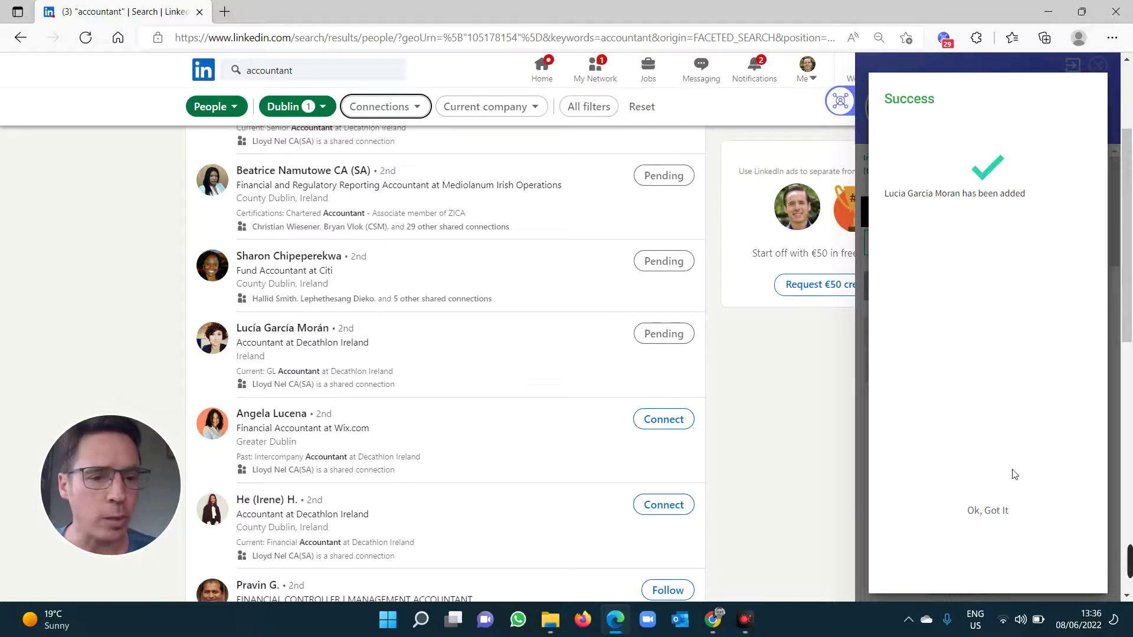
# Run a normal acceptance check on the invitations sent in the Global Reseller Network - Accountants network
pyautogui.click(987, 511)
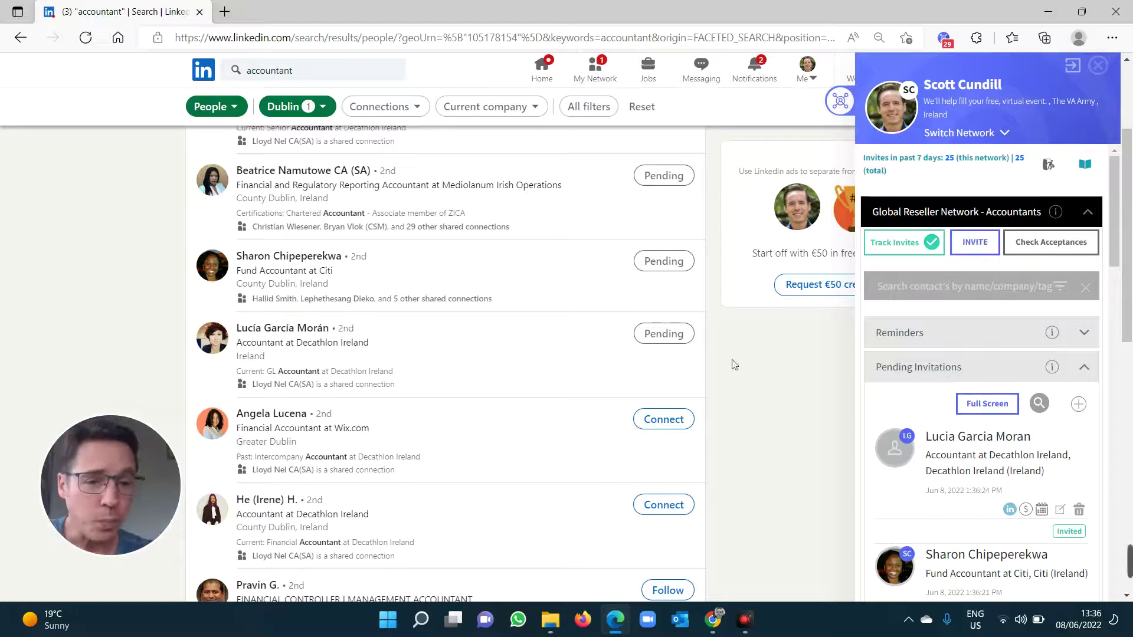
pyautogui.click(1045, 245)
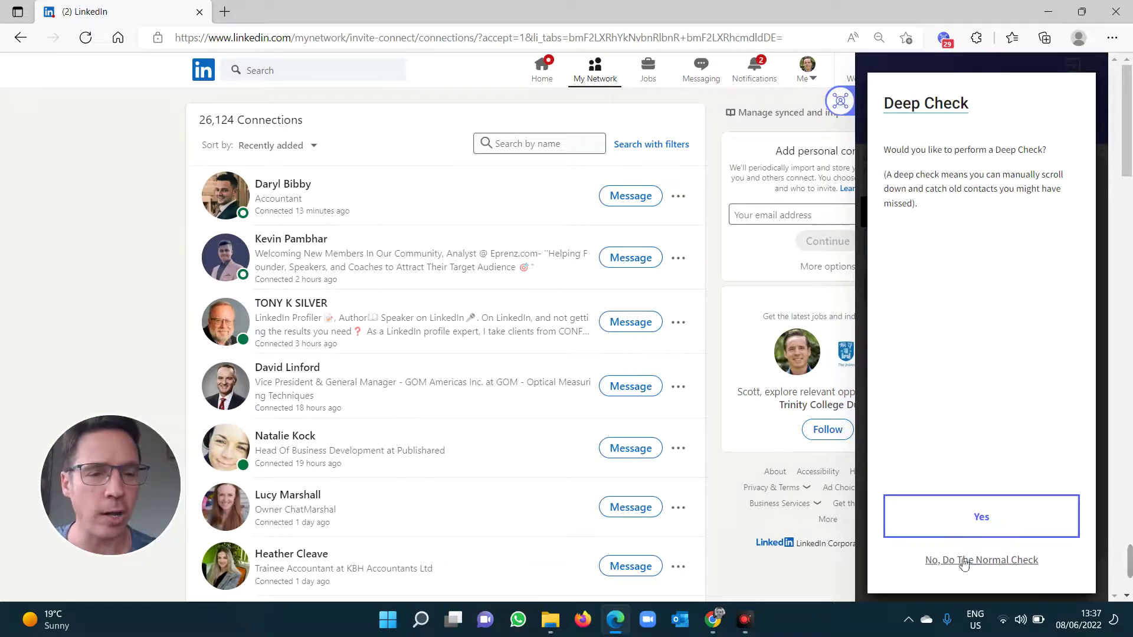
pyautogui.click(1015, 561)
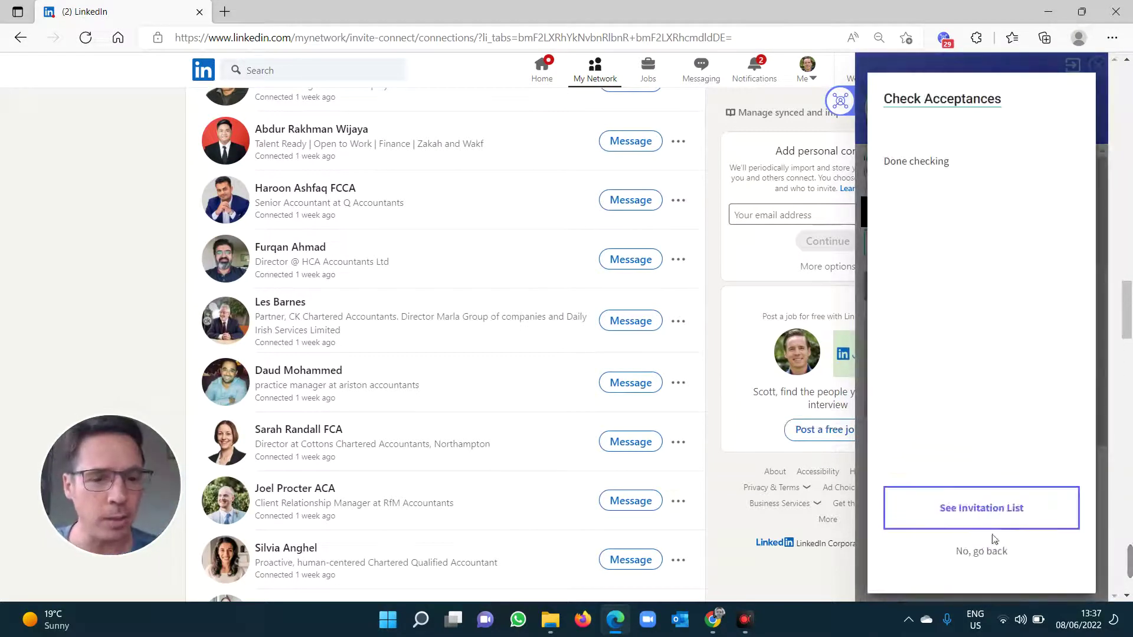
pyautogui.click(981, 547)
# Send the newly accepted accountant the prepared thank-you message with the link to "An Accountant on the Verge of Irrelevance" and close the chat
pyautogui.scroll(-4, 965, 468)
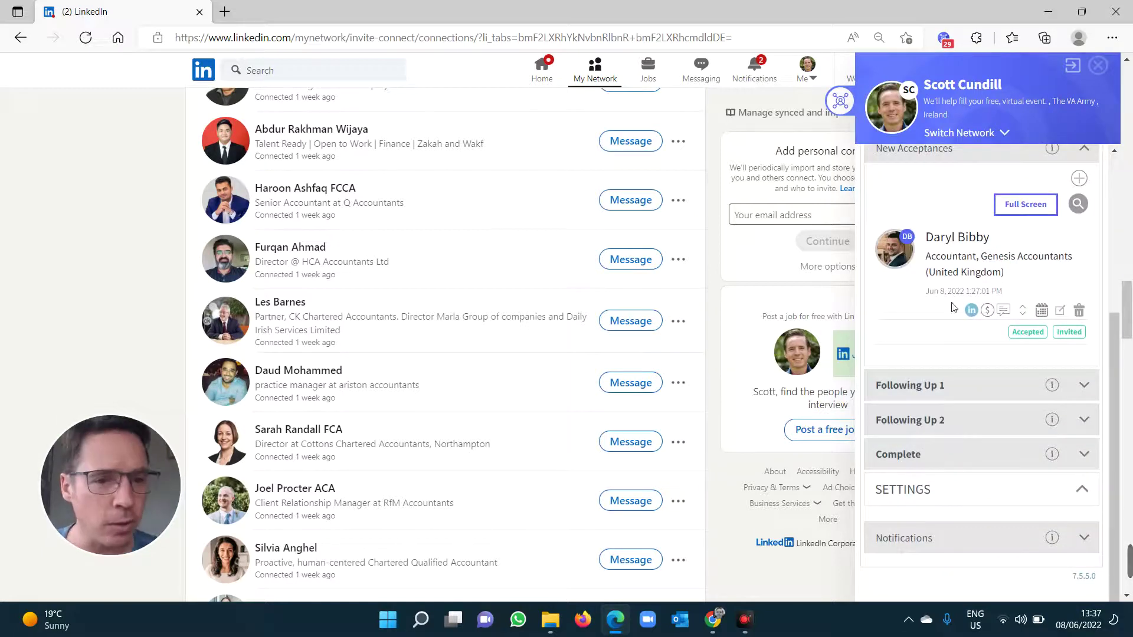
pyautogui.click(1006, 314)
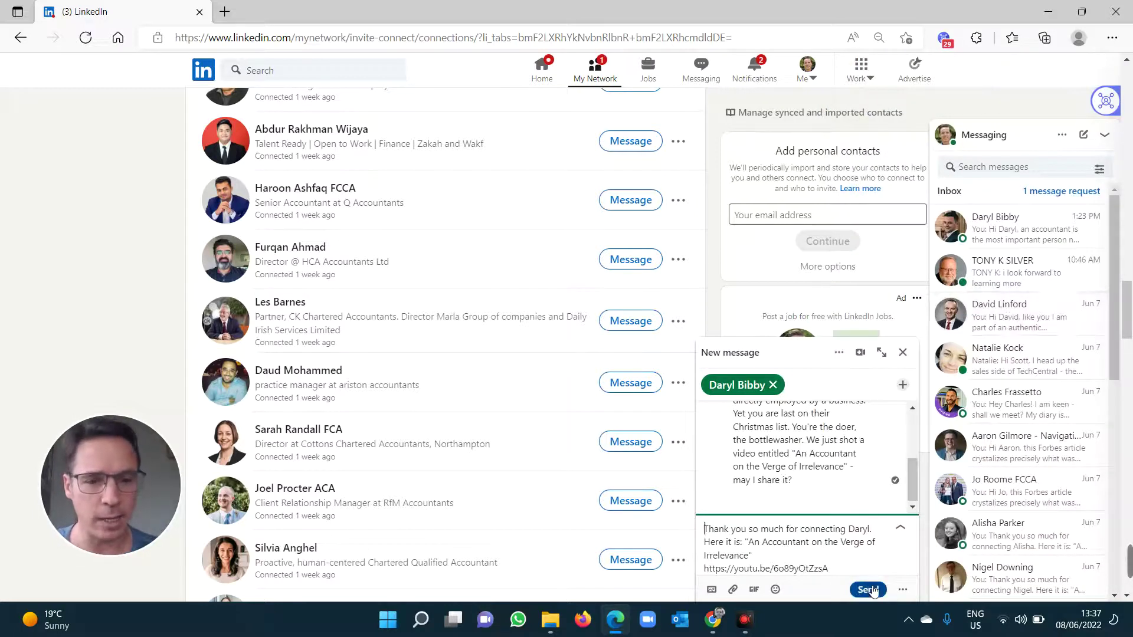
pyautogui.click(869, 590)
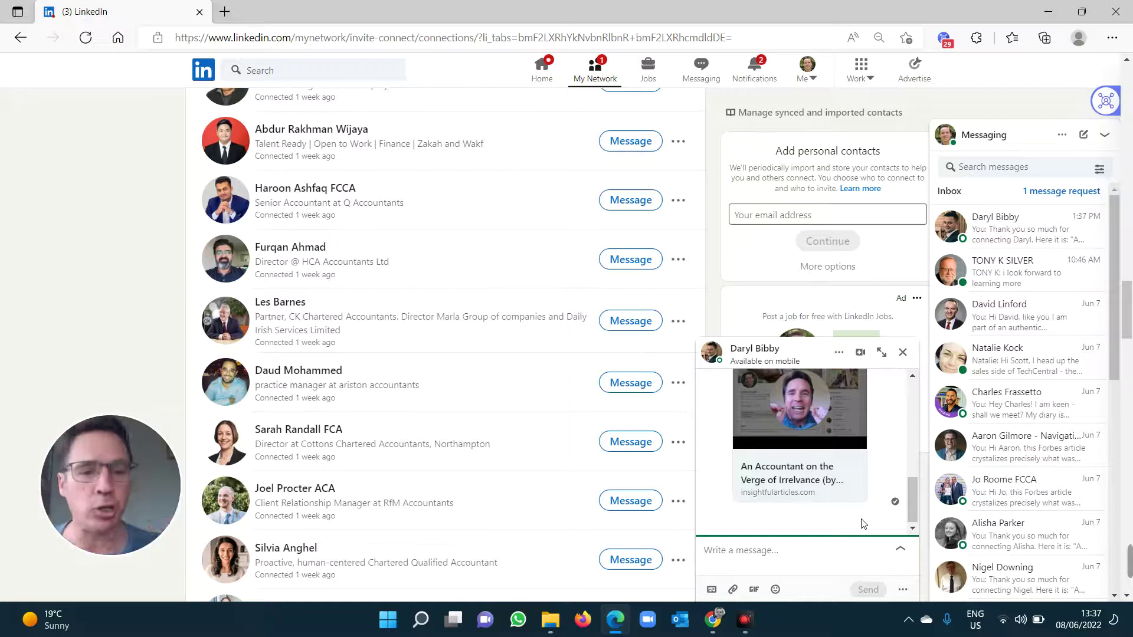
pyautogui.click(903, 351)
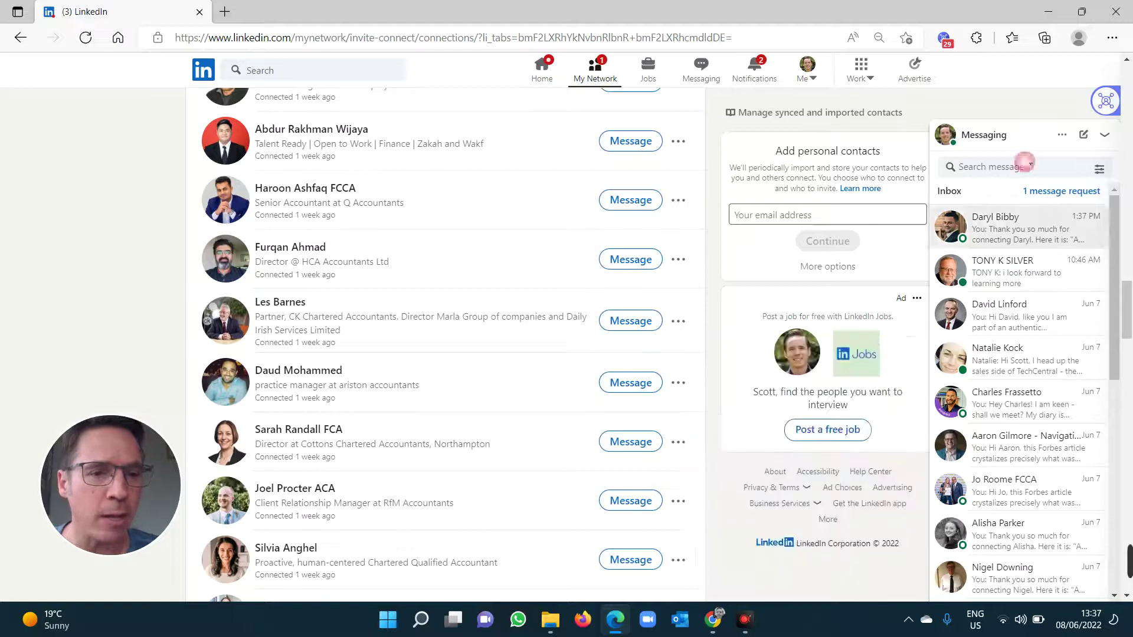
# Prepare Custom Message 1 for the last contact in the Following Up 1 list
pyautogui.click(1105, 100)
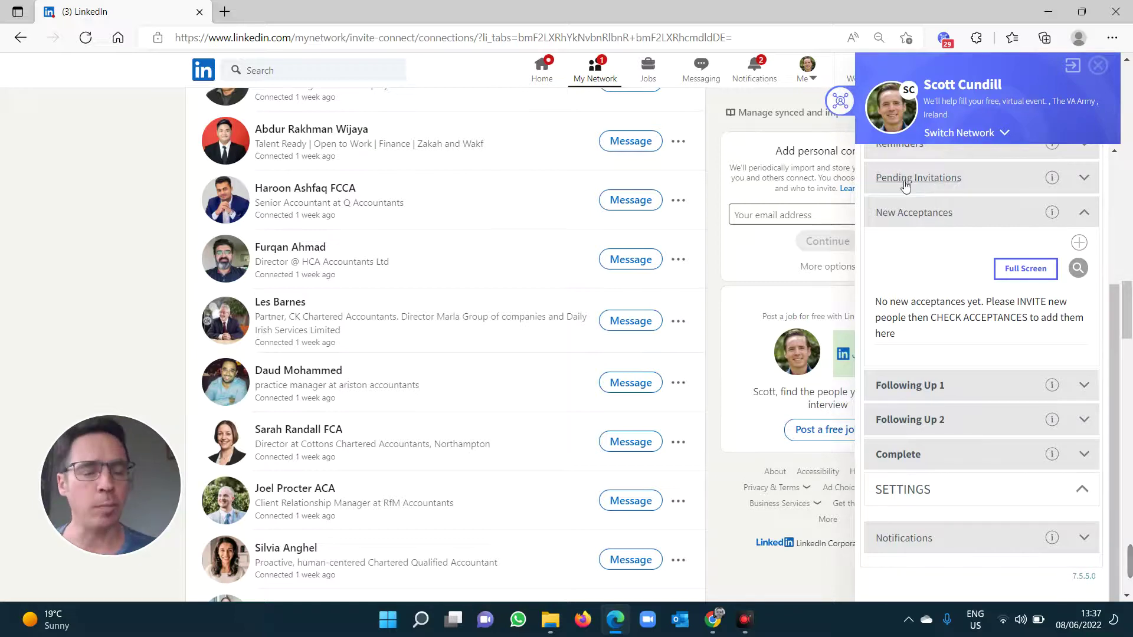
pyautogui.click(948, 385)
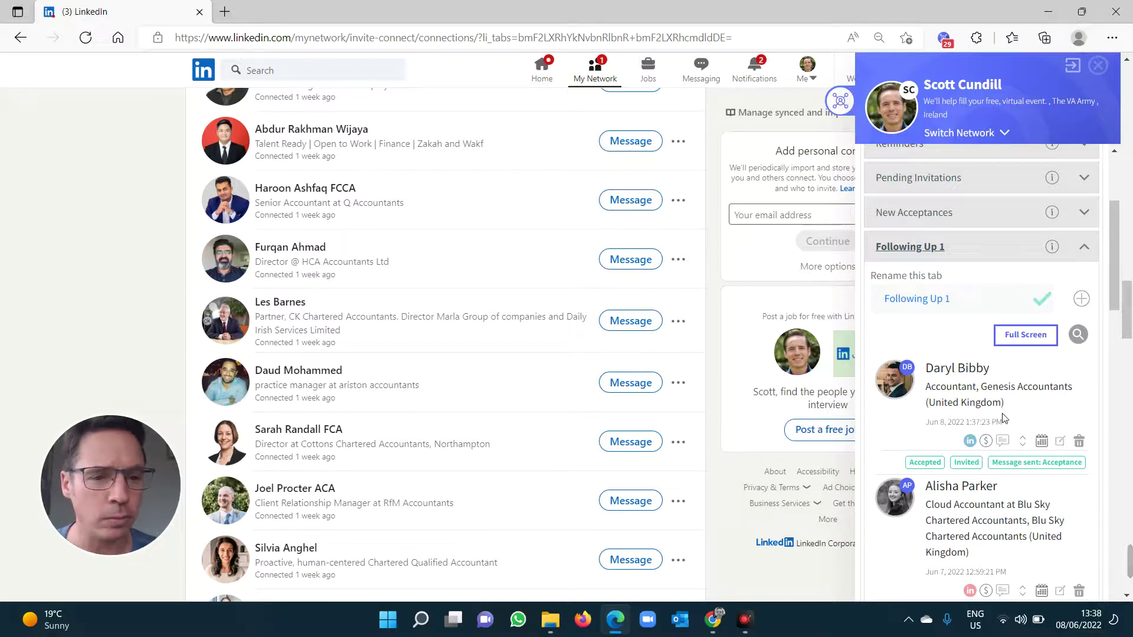
pyautogui.scroll(-2, 1004, 418)
pyautogui.scroll(-15, 1004, 285)
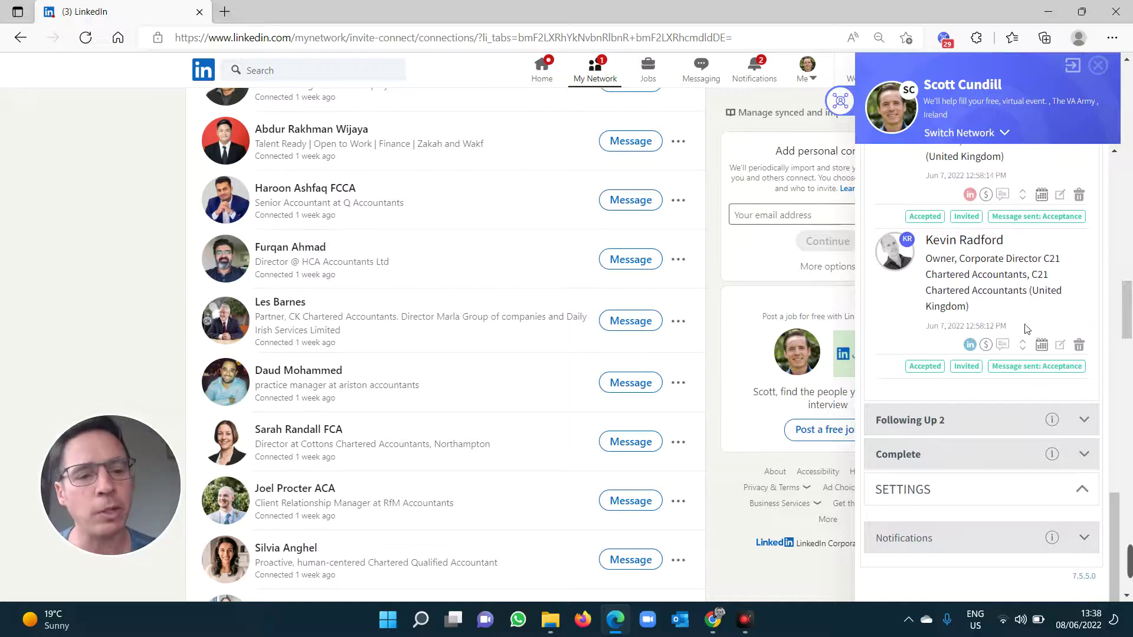
pyautogui.click(1003, 345)
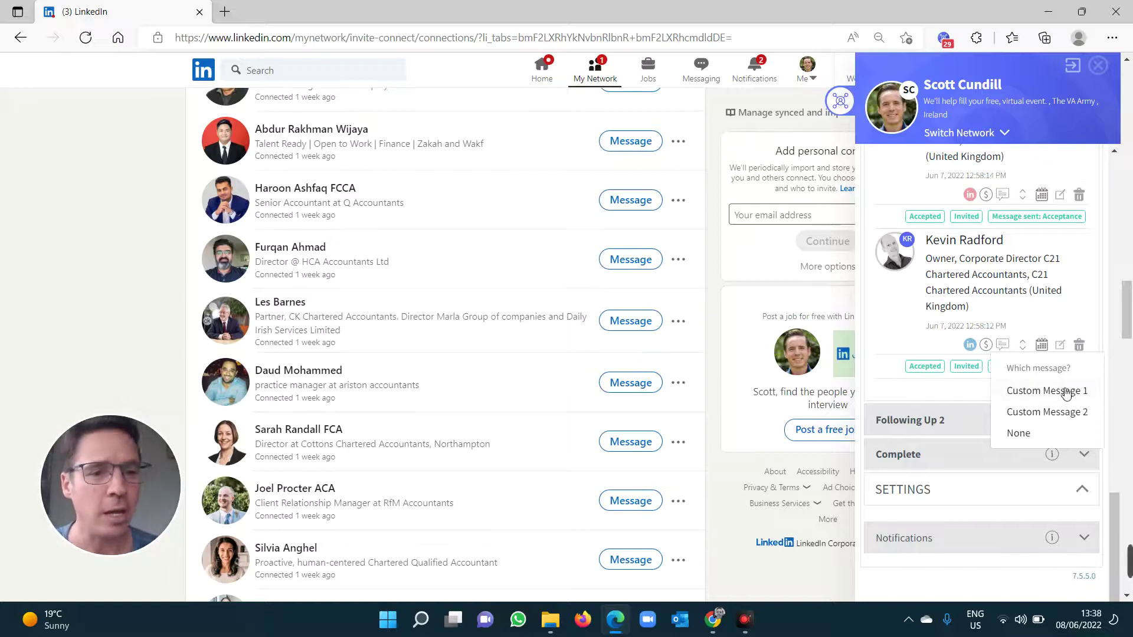
pyautogui.click(1047, 392)
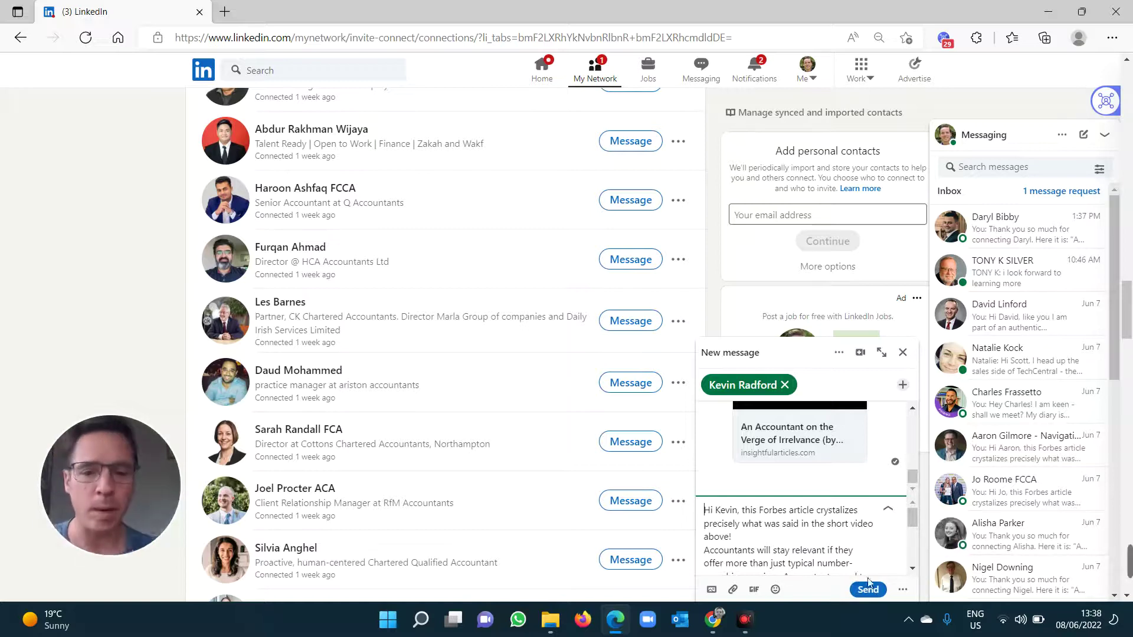
pyautogui.scroll(-3, 841, 543)
pyautogui.scroll(-3, 841, 543)
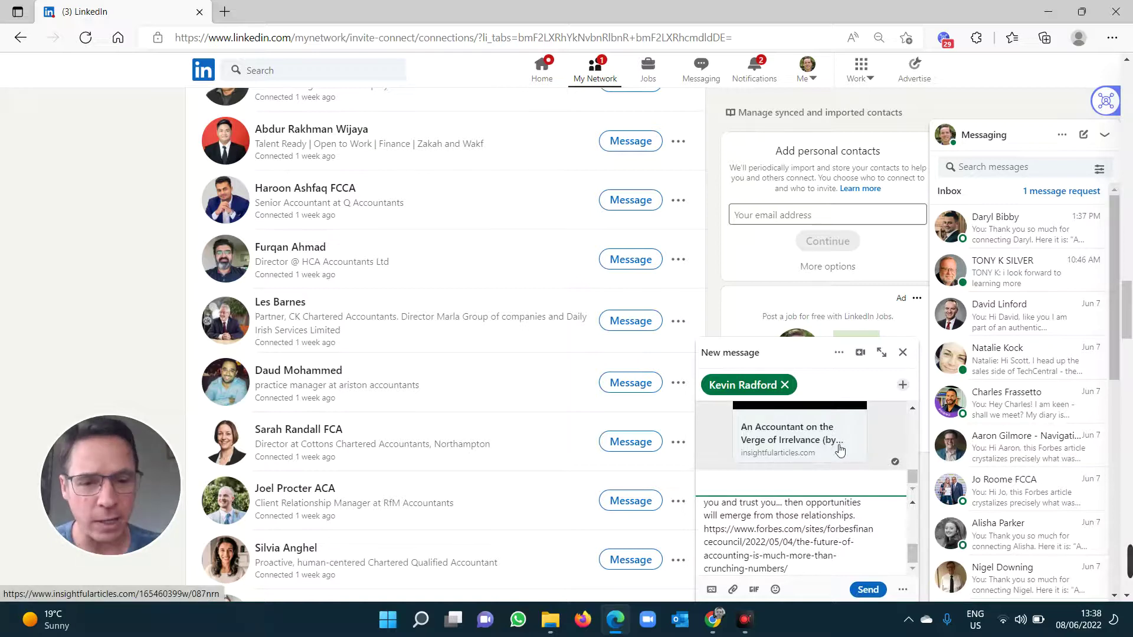
pyautogui.moveTo(710, 536); pyautogui.dragTo(827, 547)
pyautogui.click(827, 547)
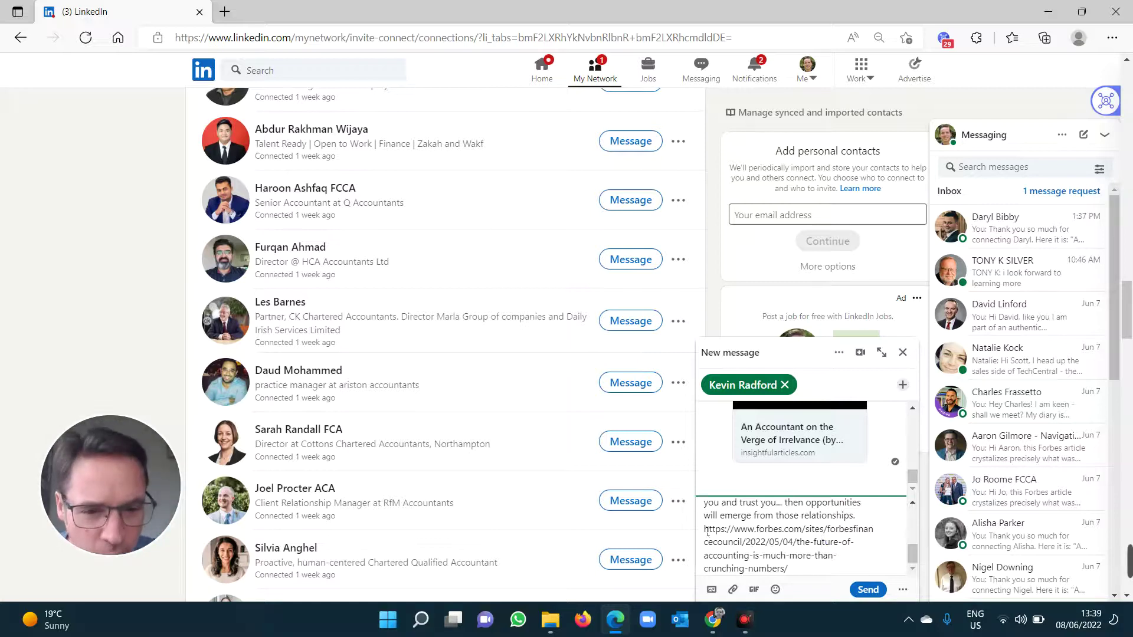
pyautogui.moveTo(707, 531); pyautogui.dragTo(828, 574)
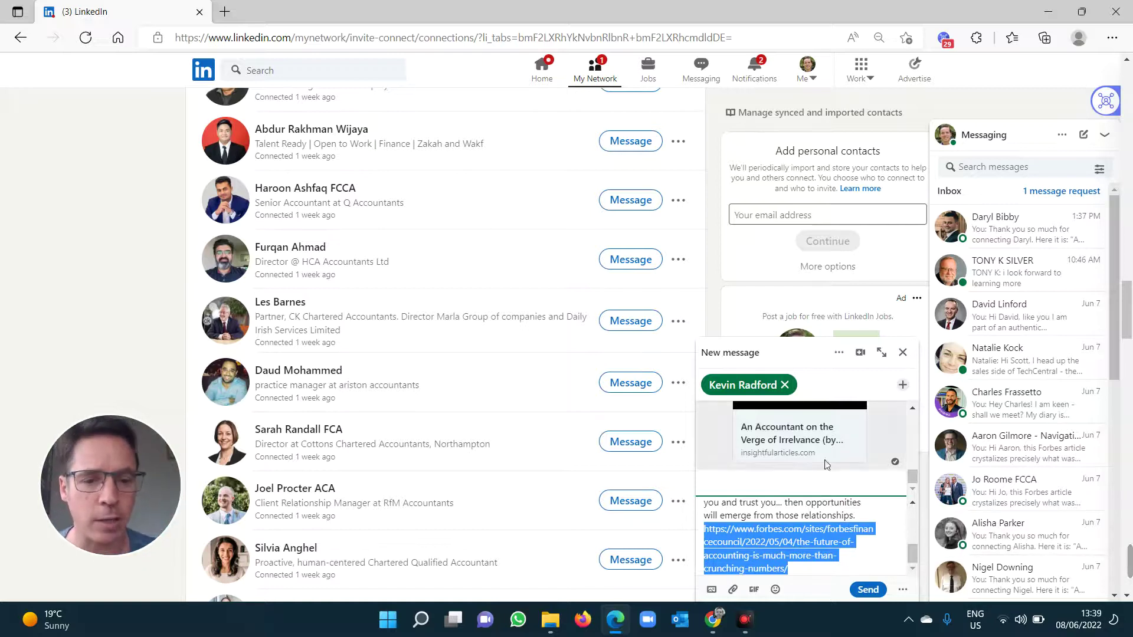
pyautogui.write('https://www.insightfularticles.com/1651mh/4691923tyo')
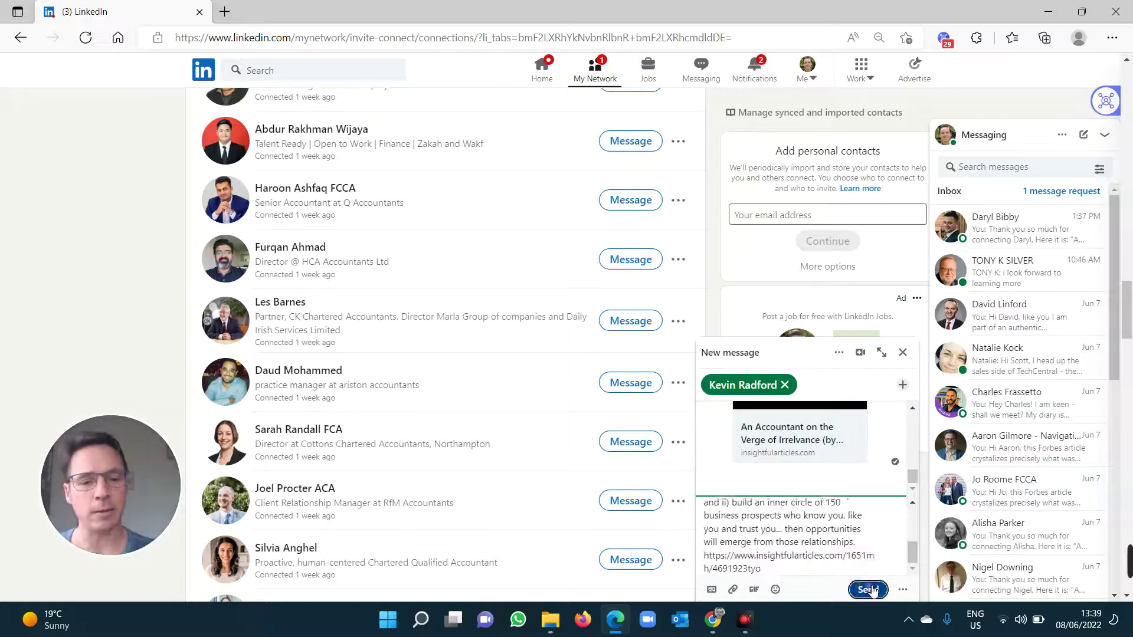
pyautogui.click(868, 589)
pyautogui.click(903, 353)
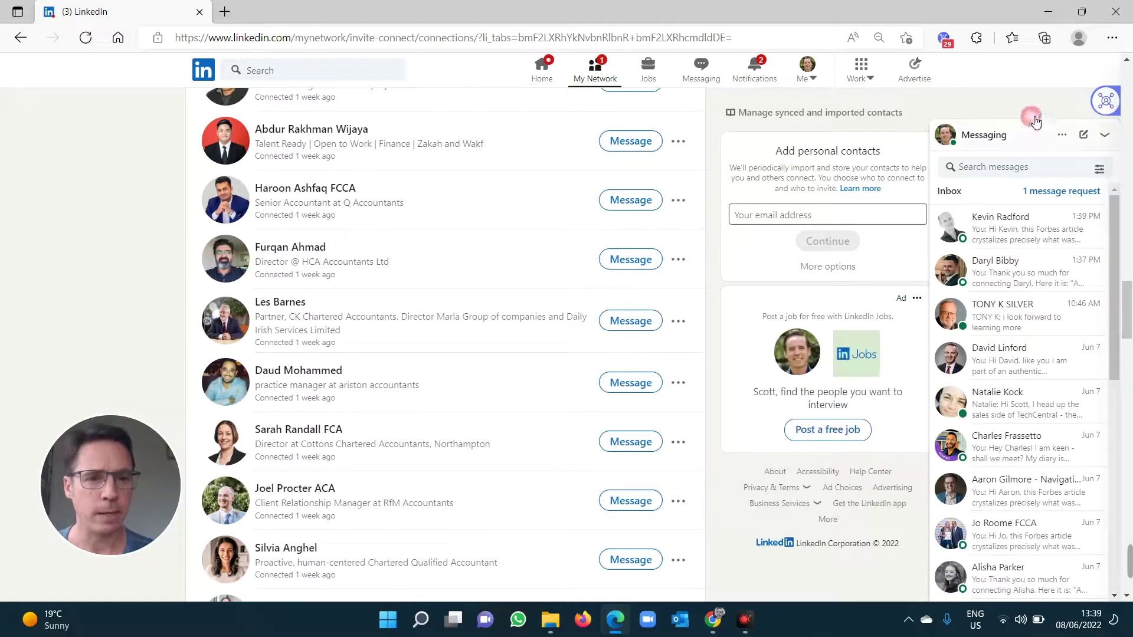
# Move the contact who was sent Custom Message 1 from Following Up 1 to Following Up 2
pyautogui.click(1054, 141)
pyautogui.click(1106, 101)
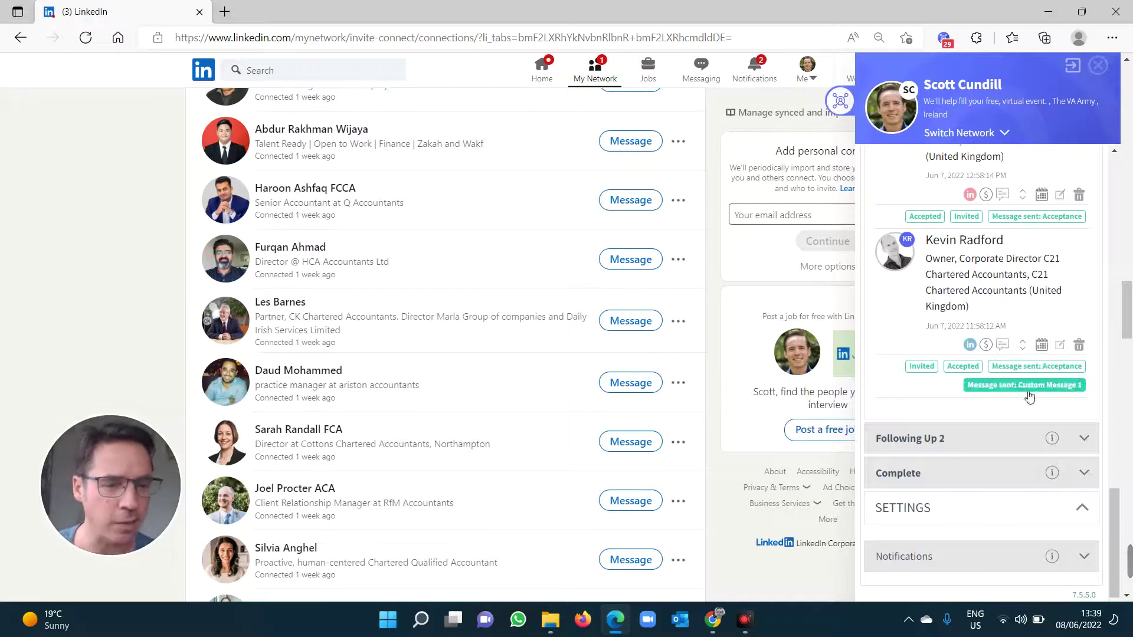
pyautogui.click(1024, 345)
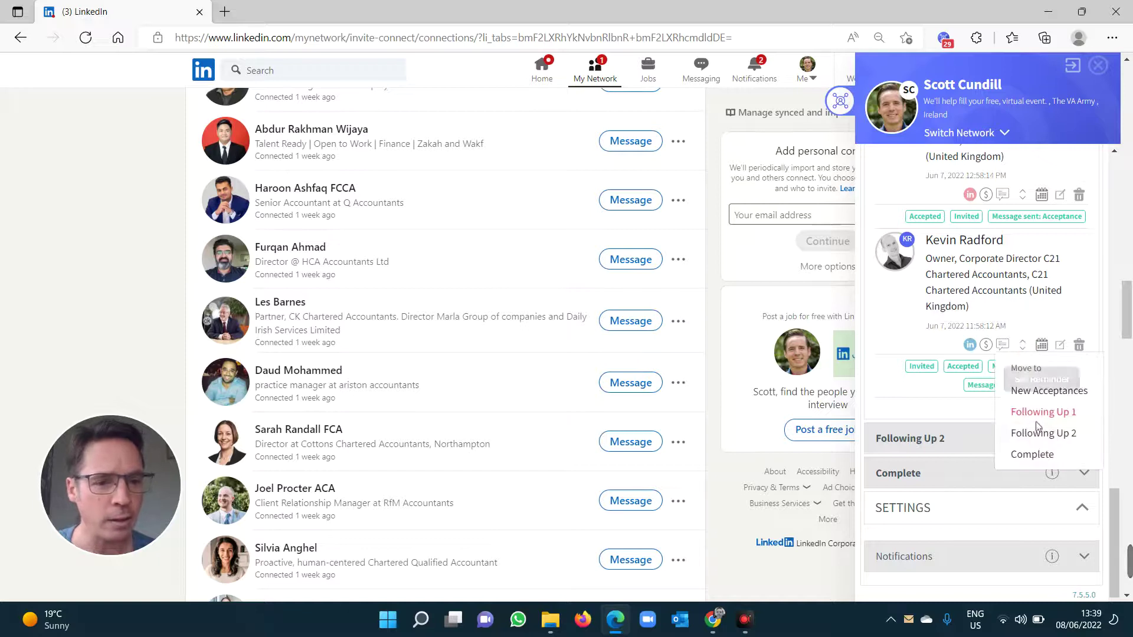
pyautogui.click(1056, 435)
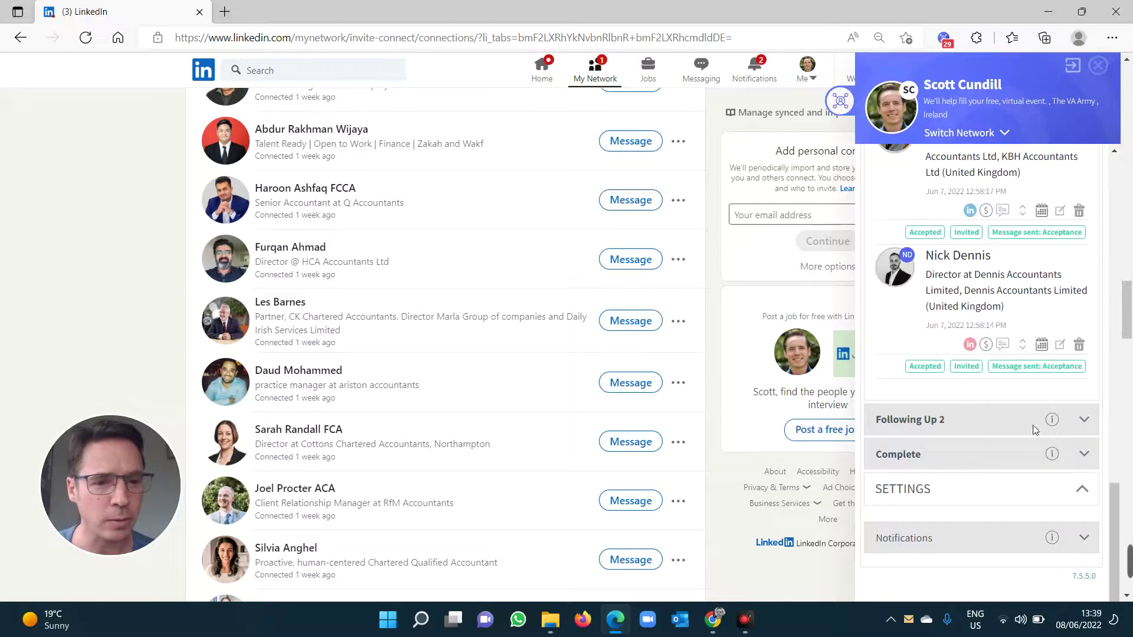
# Look at the contacts and their message tags in the Following Up 2 list
pyautogui.click(1033, 429)
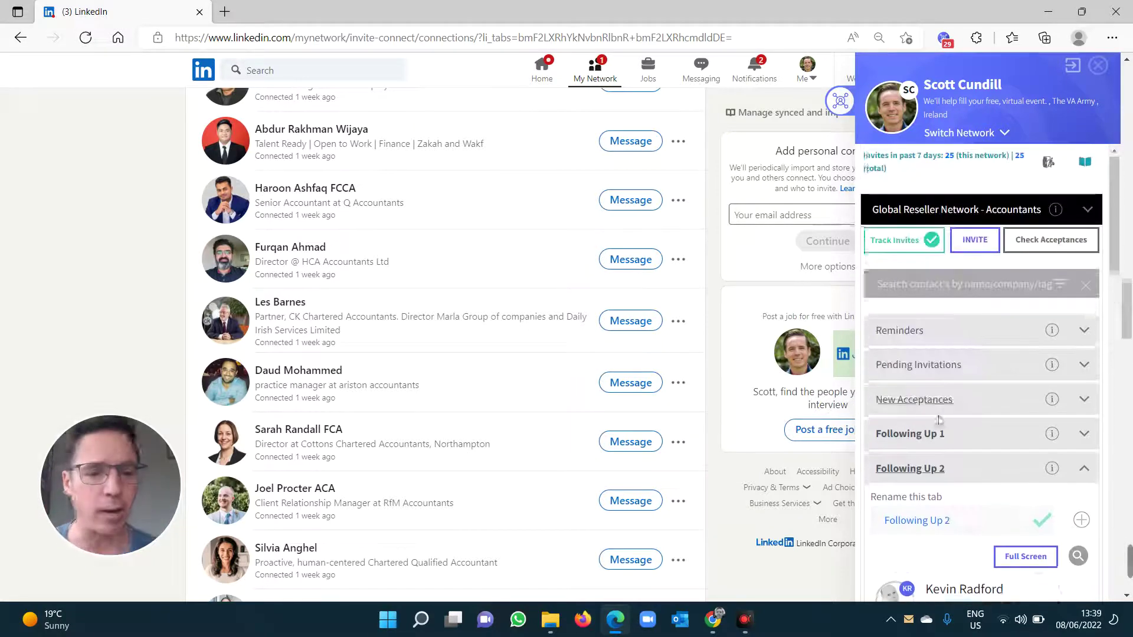
pyautogui.click(925, 444)
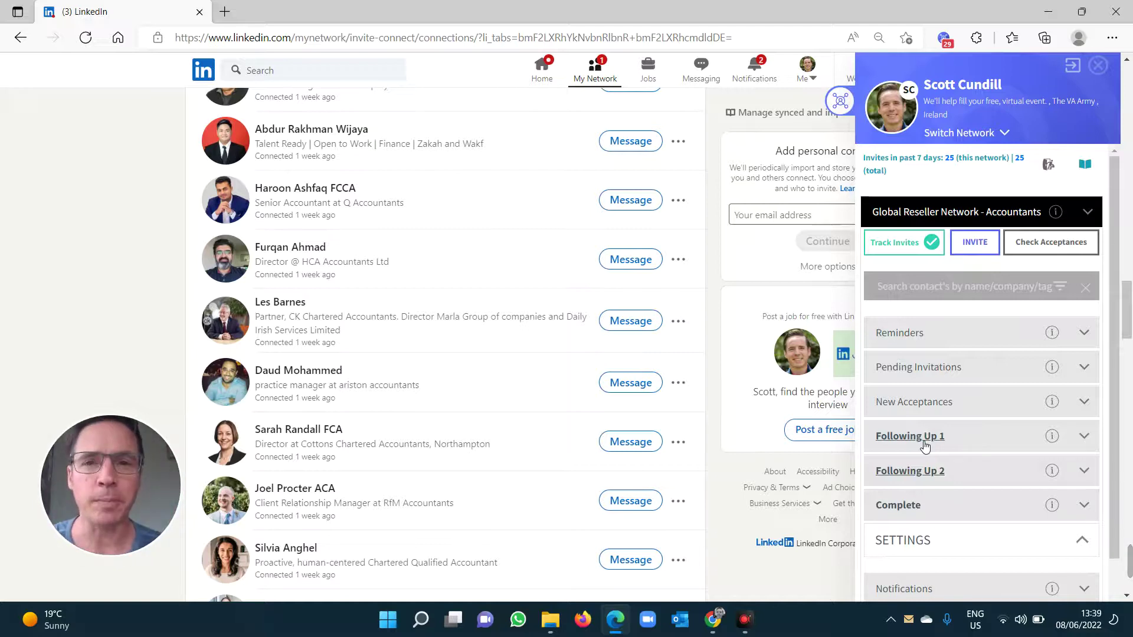
pyautogui.click(935, 470)
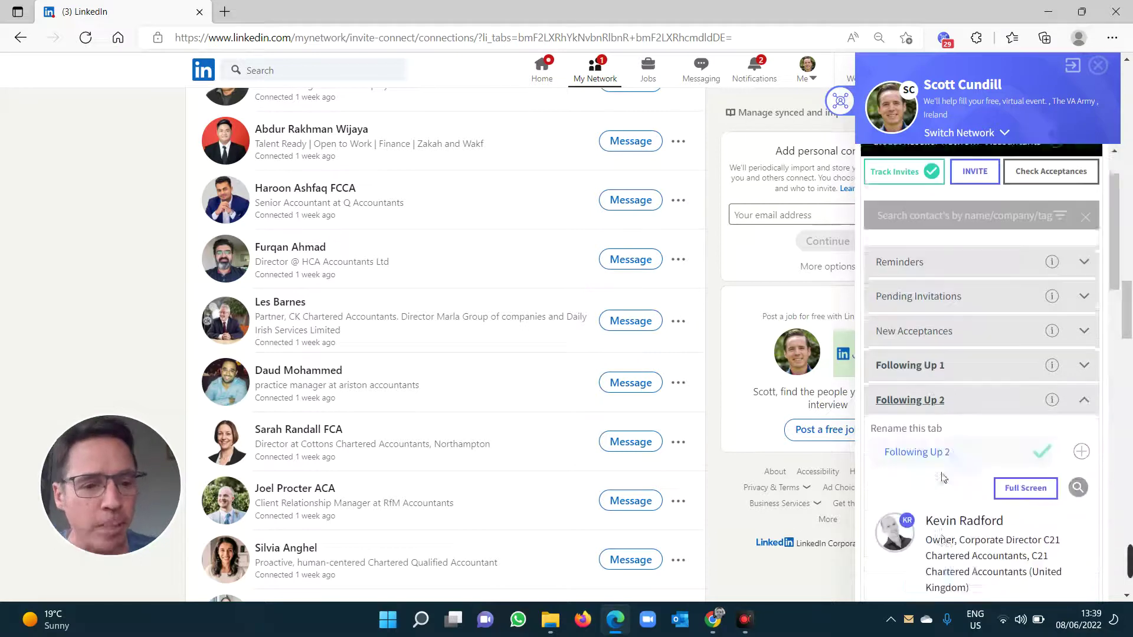
pyautogui.scroll(-3, 945, 466)
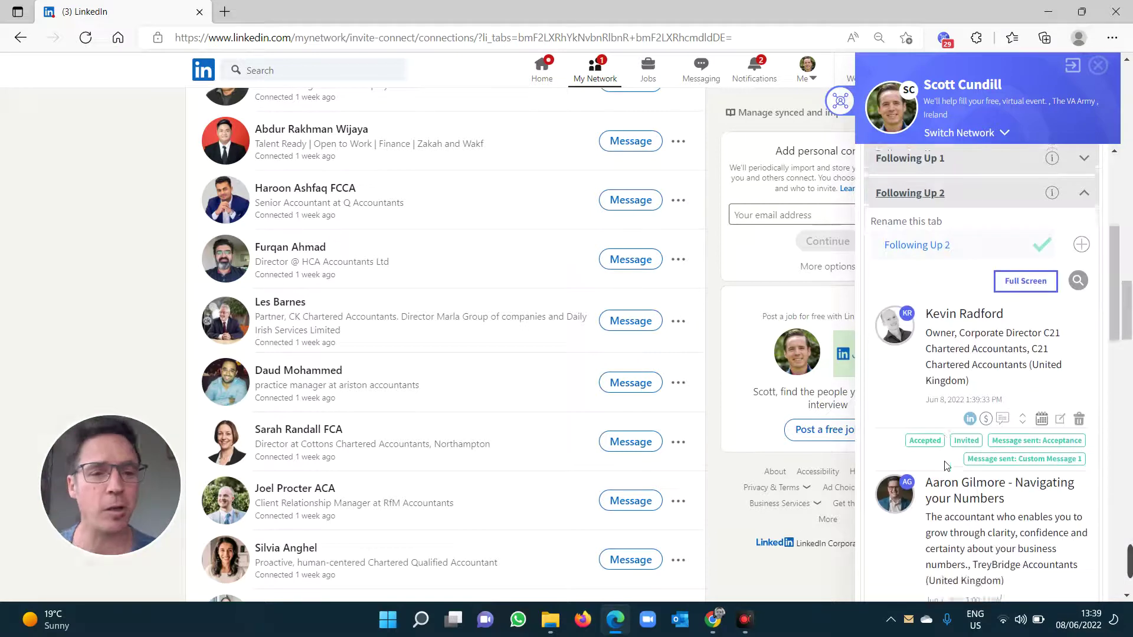
pyautogui.click(907, 194)
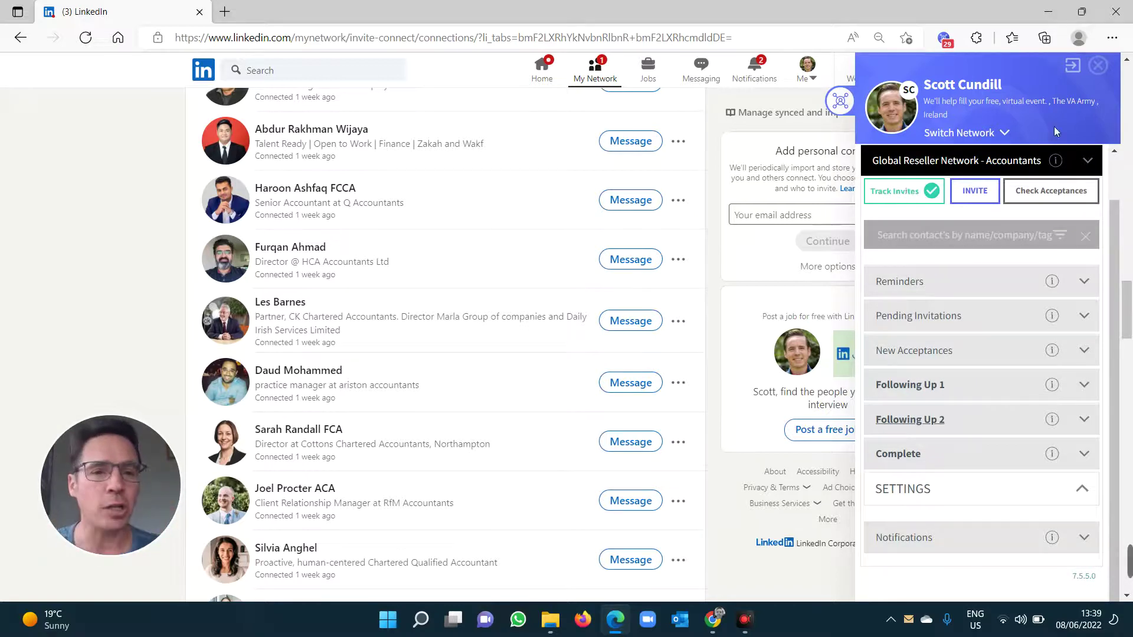
pyautogui.click(939, 184)
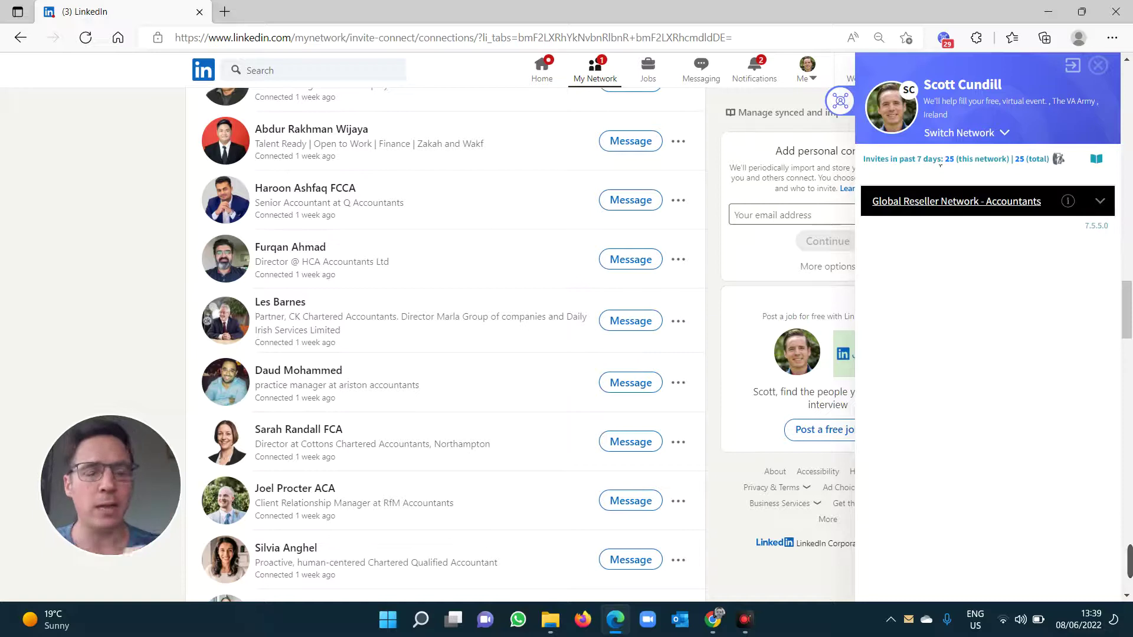
pyautogui.click(977, 211)
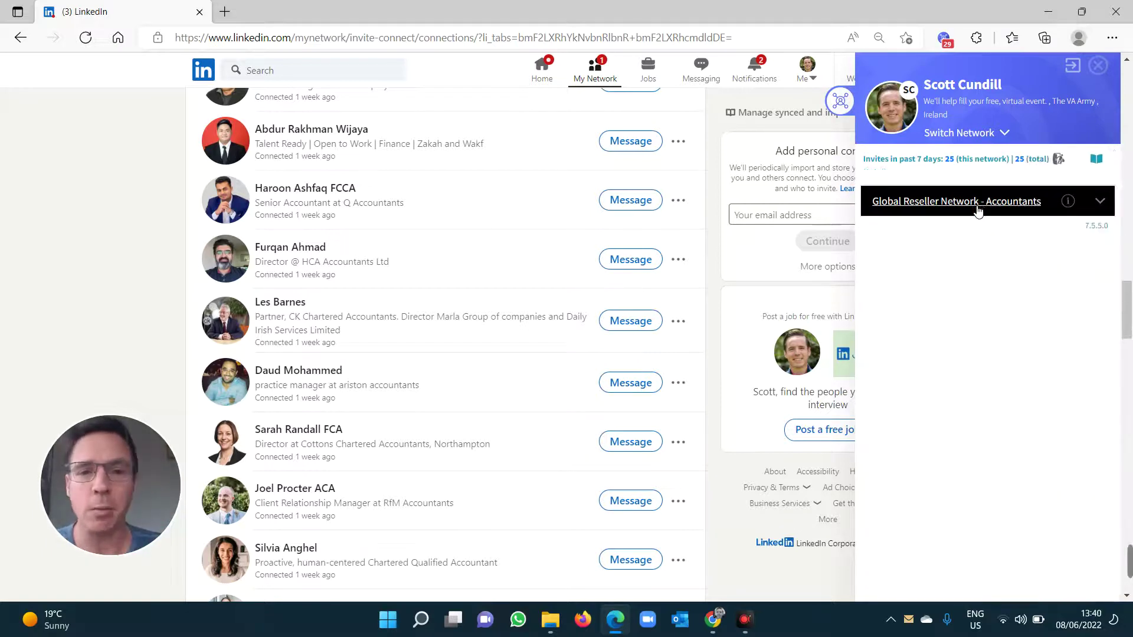
pyautogui.click(978, 208)
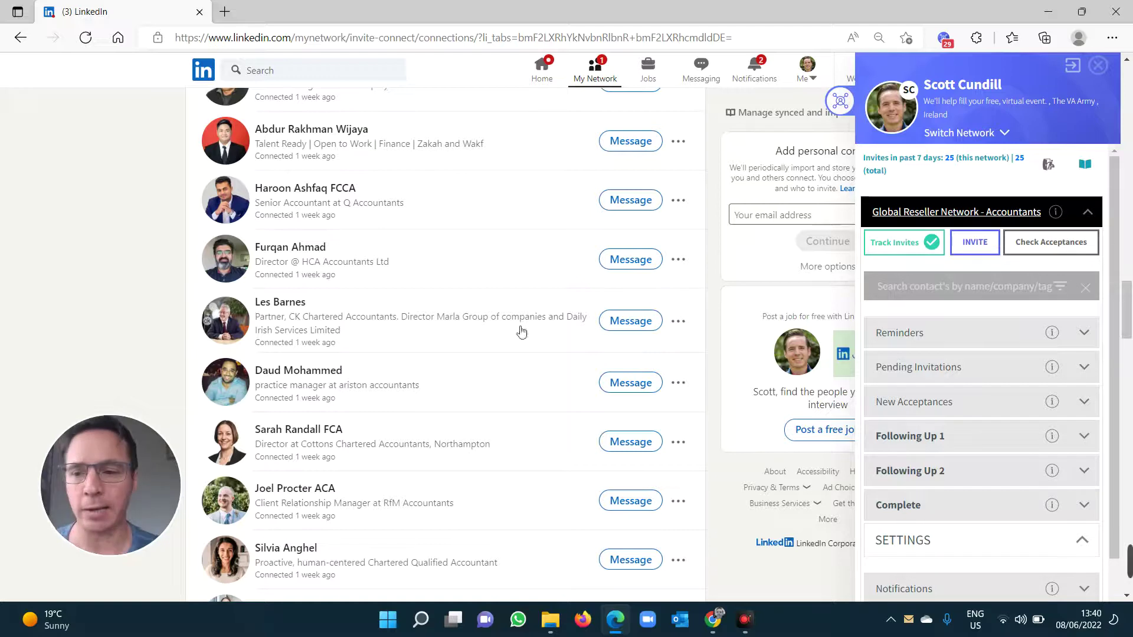
pyautogui.moveTo(175, 515); pyautogui.dragTo(528, 295)
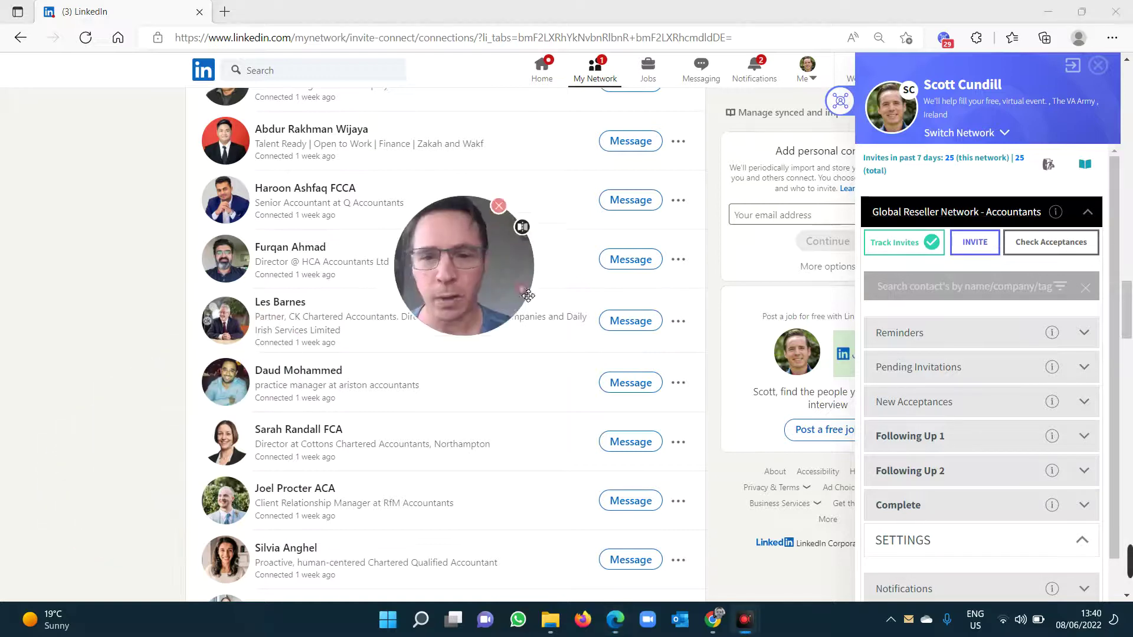
pyautogui.click(513, 322)
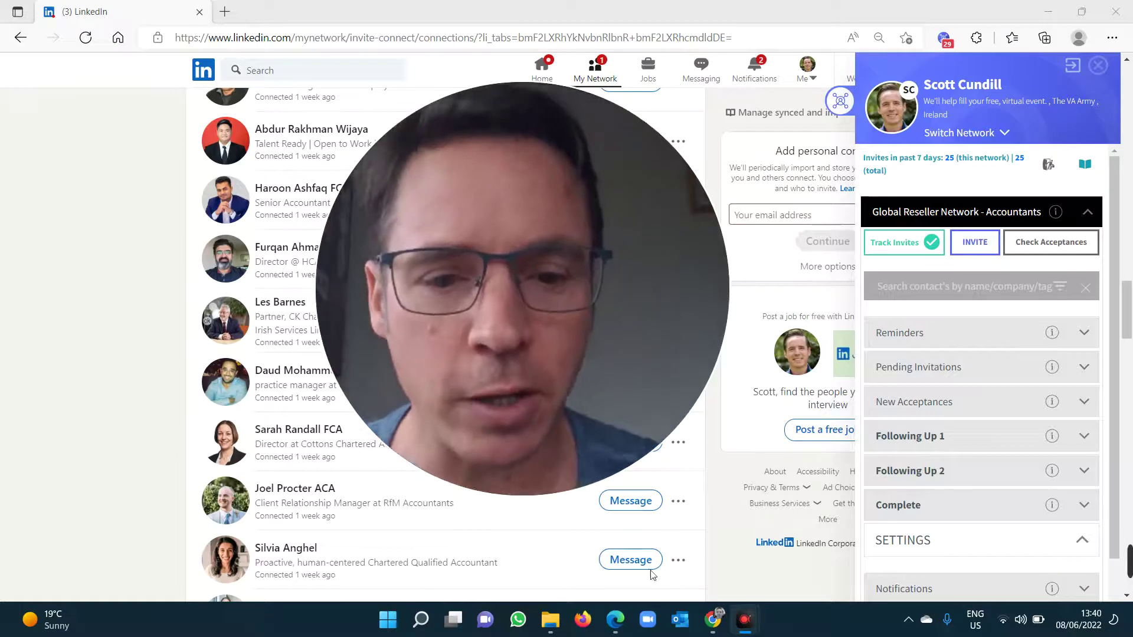
# Switch to mymosttrusted.net in Chrome and examine the first member's invitation tags in the stats for Global Reseller Network - Accountants
pyautogui.click(717, 623)
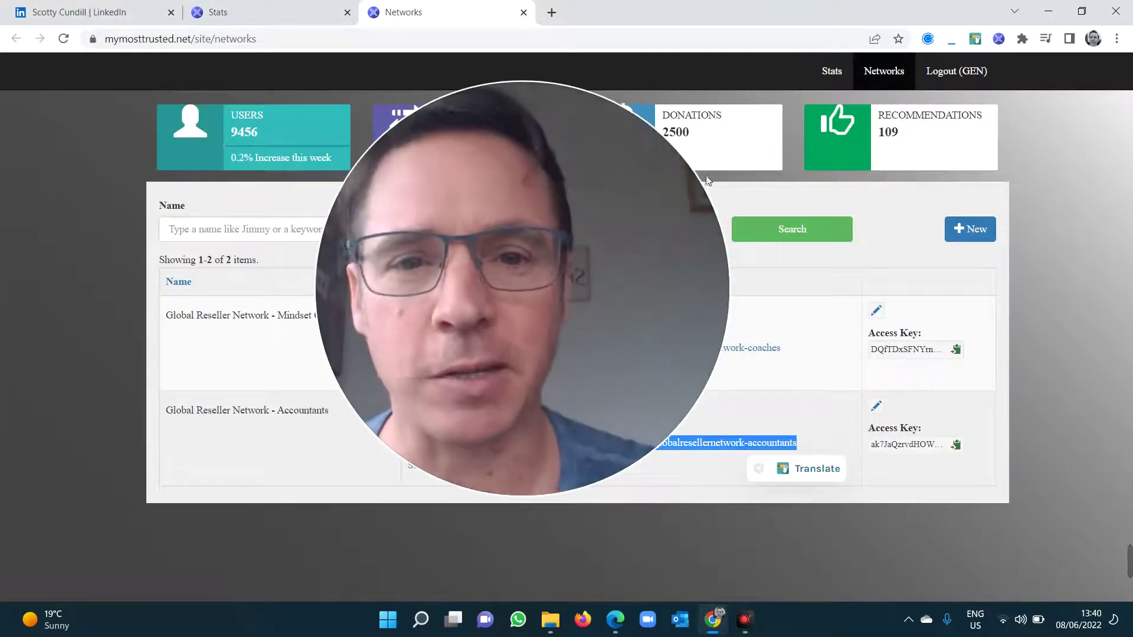
pyautogui.moveTo(653, 126); pyautogui.dragTo(584, 233)
pyautogui.moveTo(501, 303); pyautogui.dragTo(82, 485)
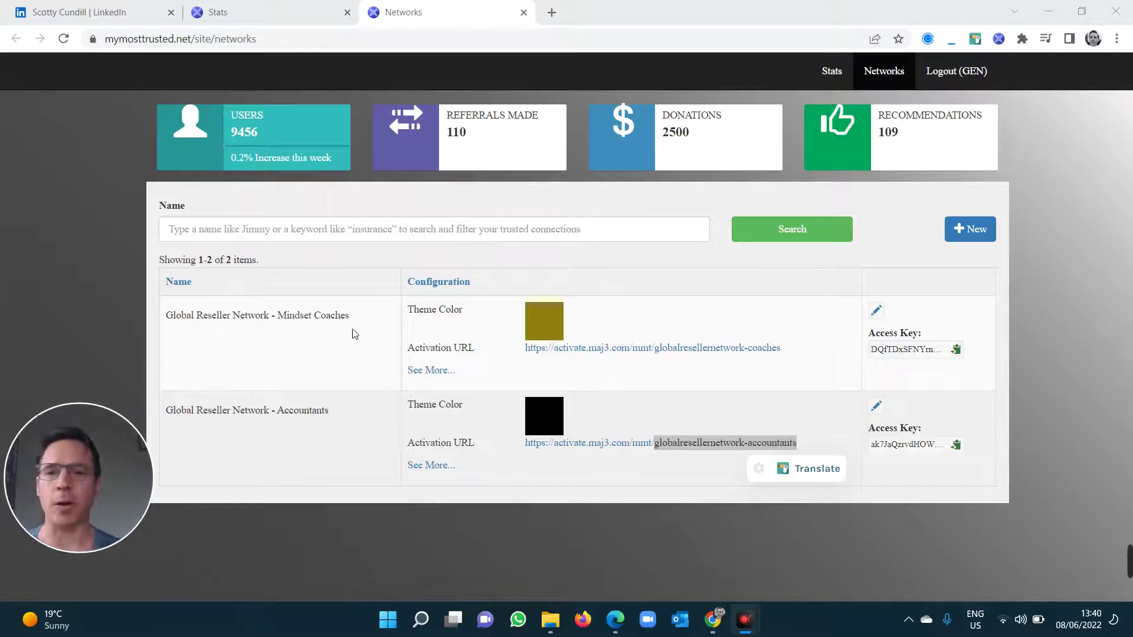
pyautogui.click(298, 15)
pyautogui.scroll(3, 620, 304)
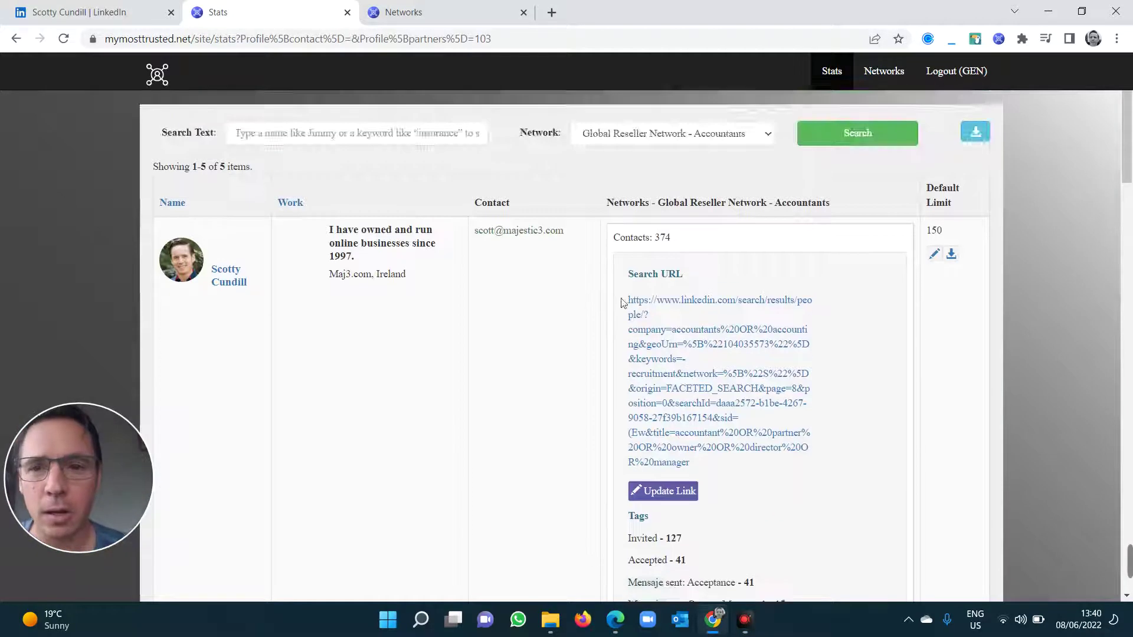
pyautogui.scroll(-3, 678, 277)
pyautogui.scroll(-2, 720, 292)
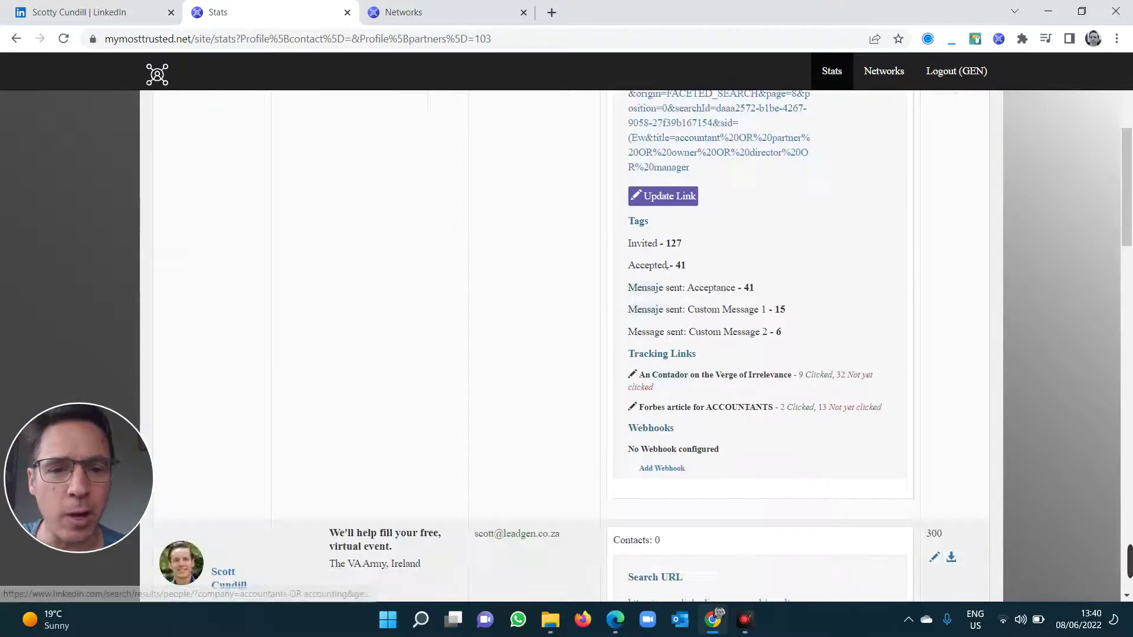
pyautogui.moveTo(627, 243); pyautogui.dragTo(691, 249)
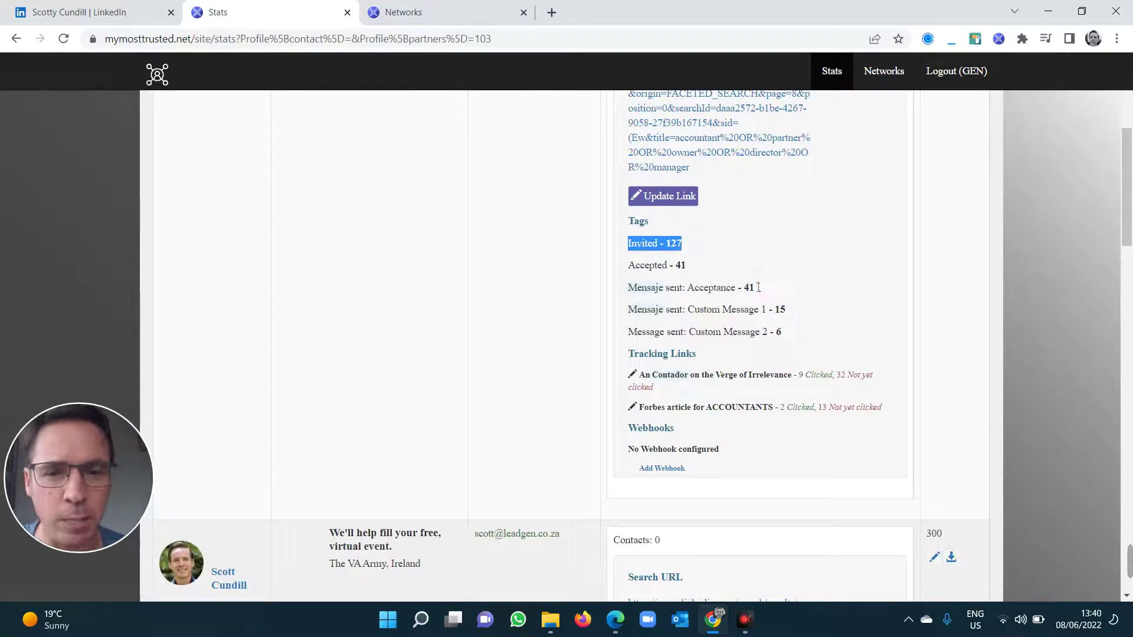
# Examine the first member's Accepted, Custom Message 1 and Custom Message 2 tags in the accountants network stats
pyautogui.scroll(2, 687, 269)
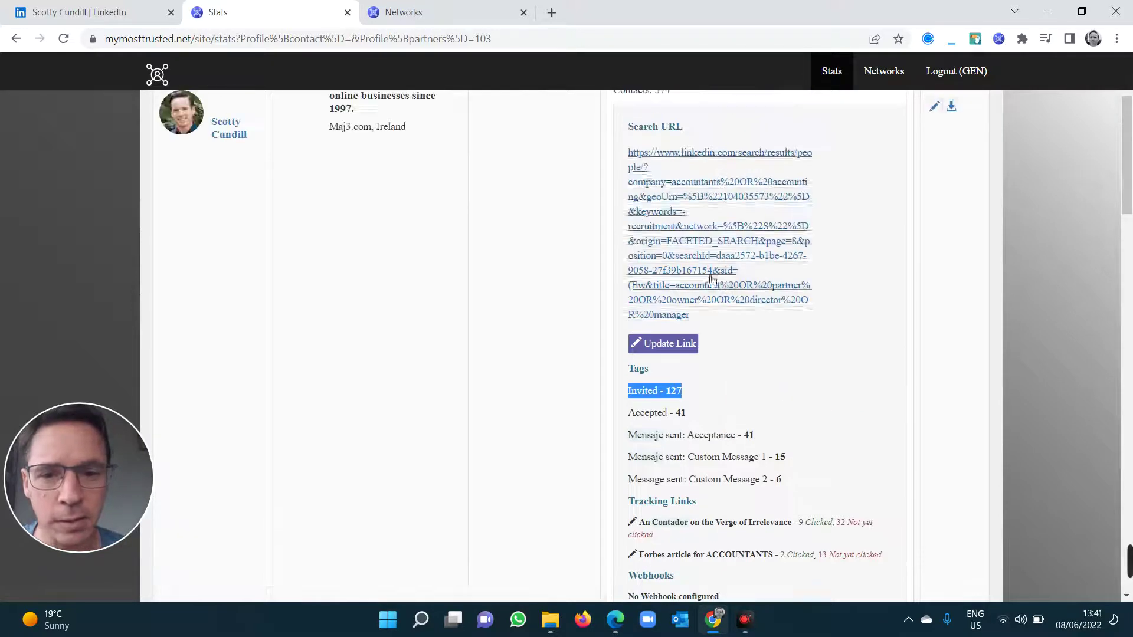
pyautogui.scroll(2, 313, 173)
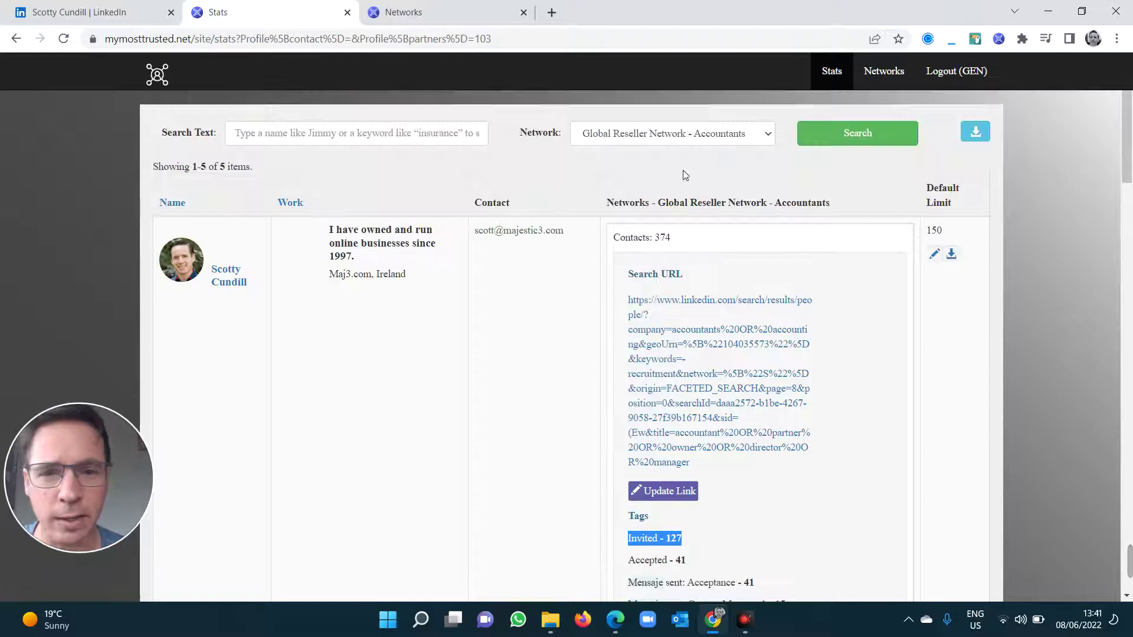
pyautogui.scroll(-2, 749, 319)
pyautogui.scroll(-2, 758, 326)
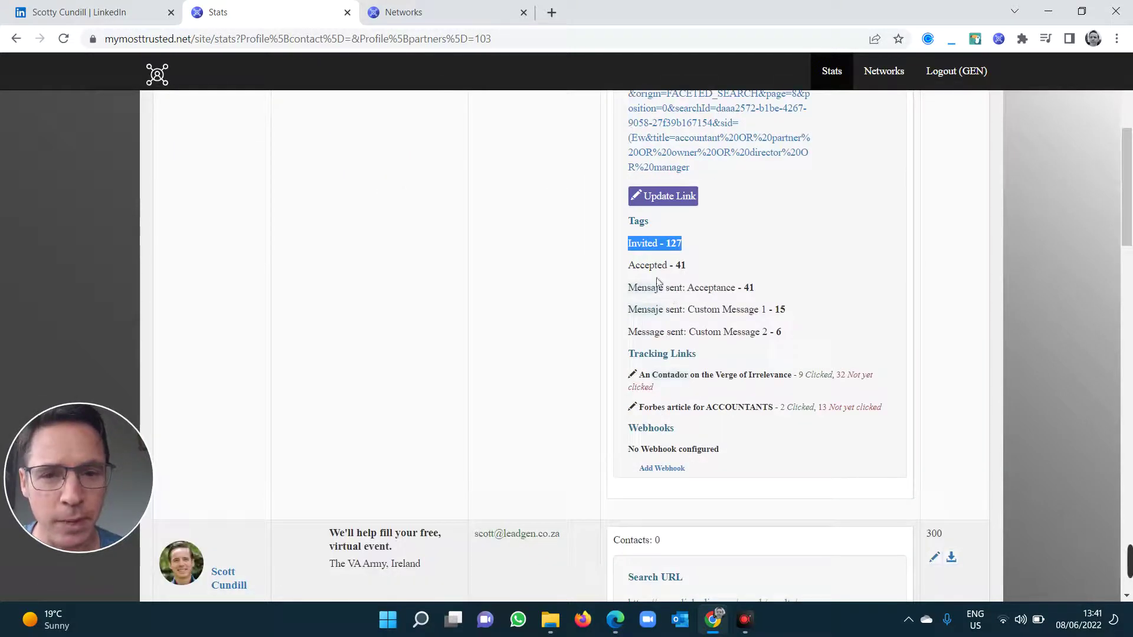
pyautogui.moveTo(688, 270); pyautogui.dragTo(629, 266)
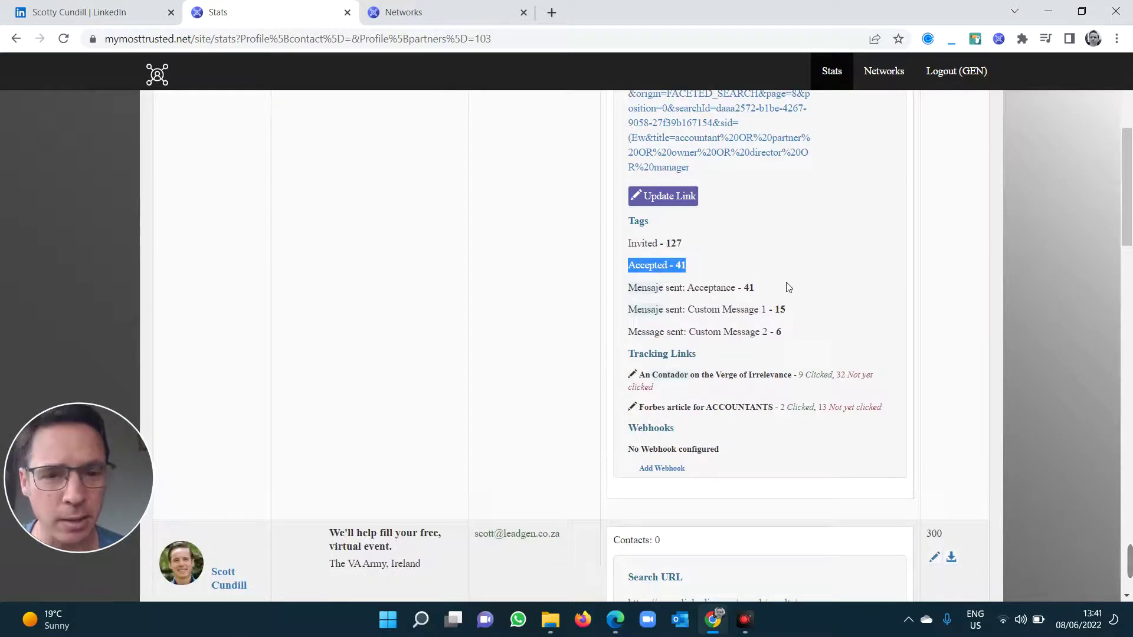
pyautogui.moveTo(787, 310); pyautogui.dragTo(777, 333)
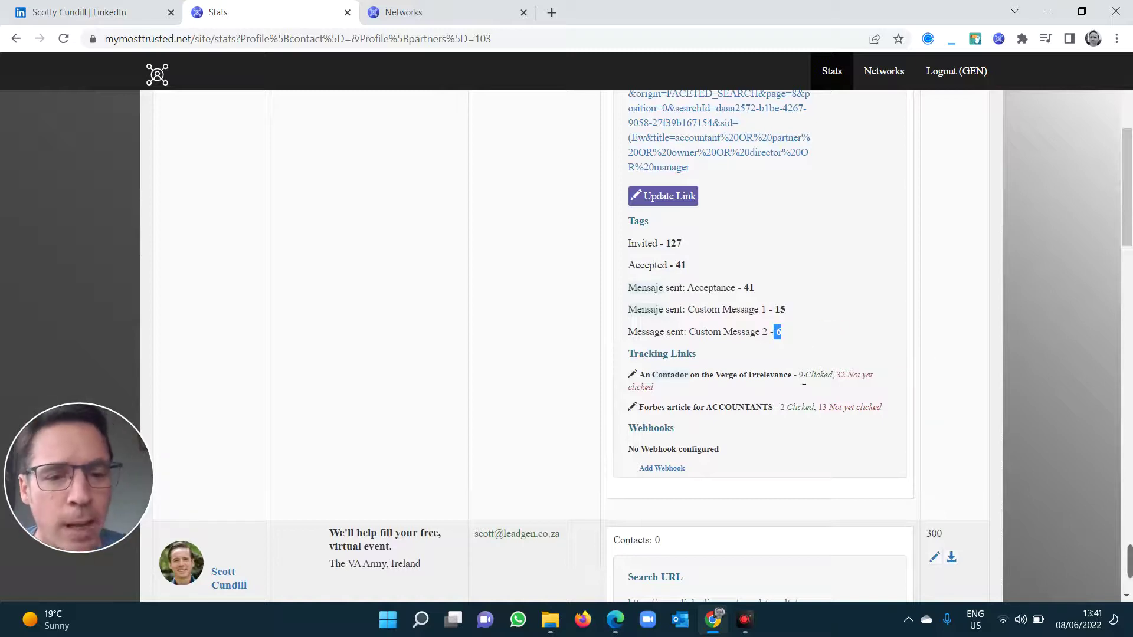
# Examine the click figures of the tracking links An Contador on the Verge of Irrelevance and Forbes article for ACCOUNTANTS
pyautogui.moveTo(799, 376); pyautogui.dragTo(834, 378)
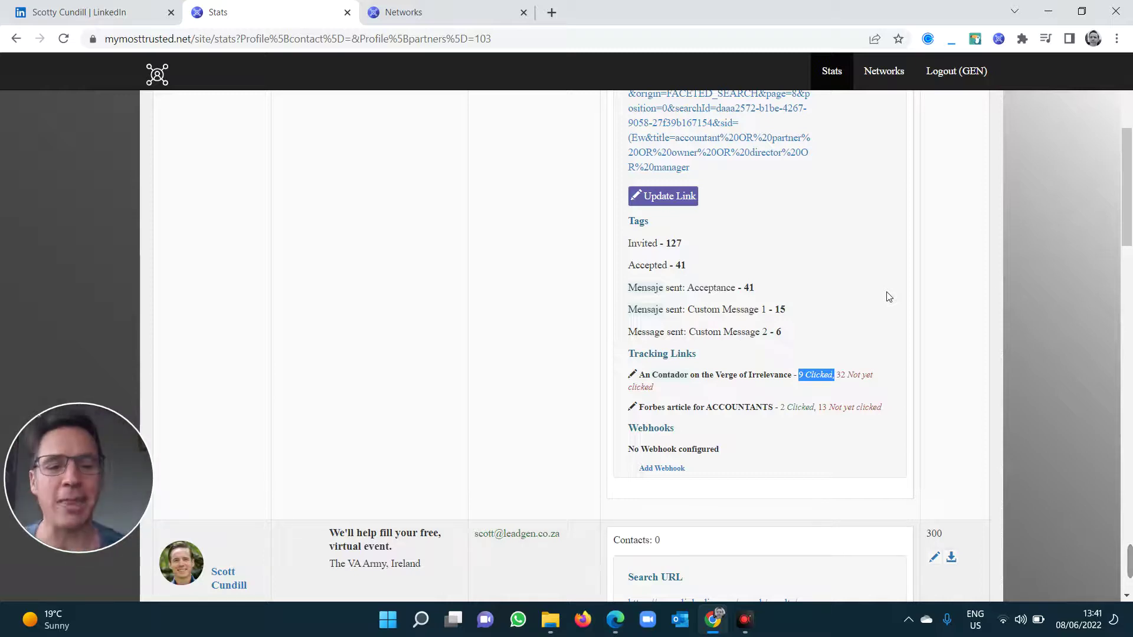
pyautogui.click(815, 378)
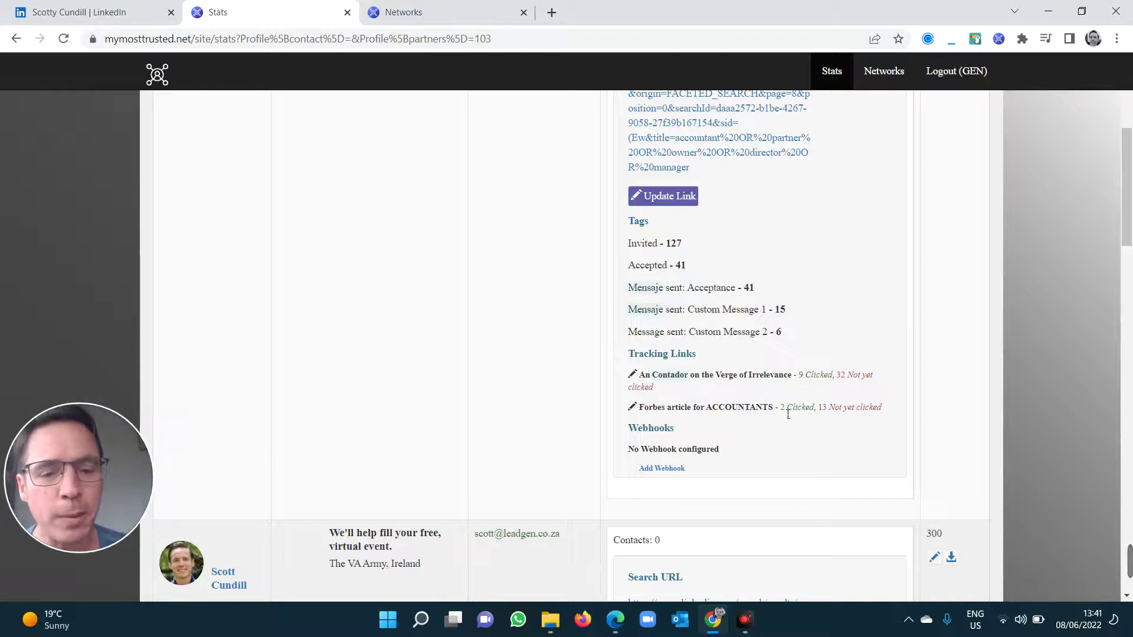
pyautogui.moveTo(785, 415); pyautogui.dragTo(872, 413)
pyautogui.click(844, 414)
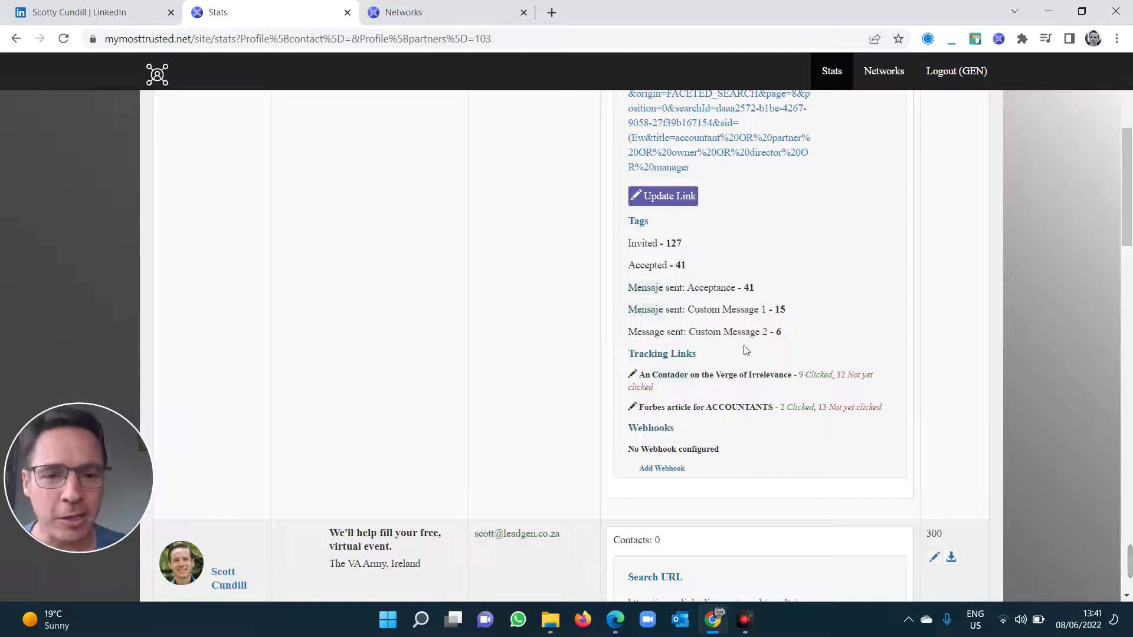
pyautogui.moveTo(114, 459); pyautogui.dragTo(519, 287)
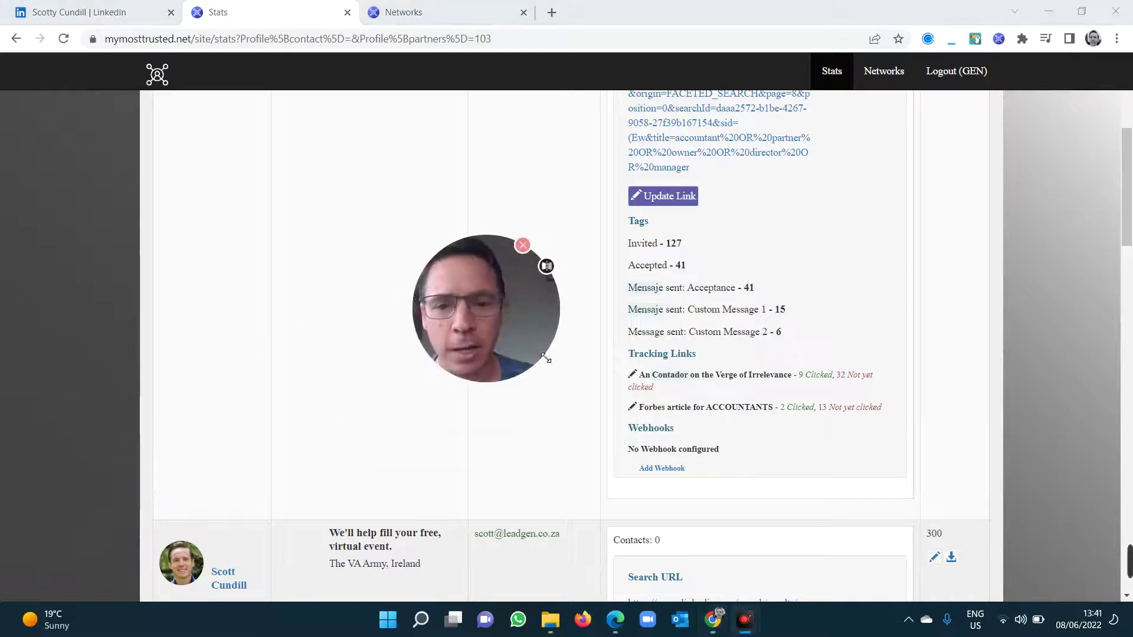
pyautogui.moveTo(544, 362); pyautogui.dragTo(610, 429)
pyautogui.moveTo(590, 378); pyautogui.dragTo(625, 384)
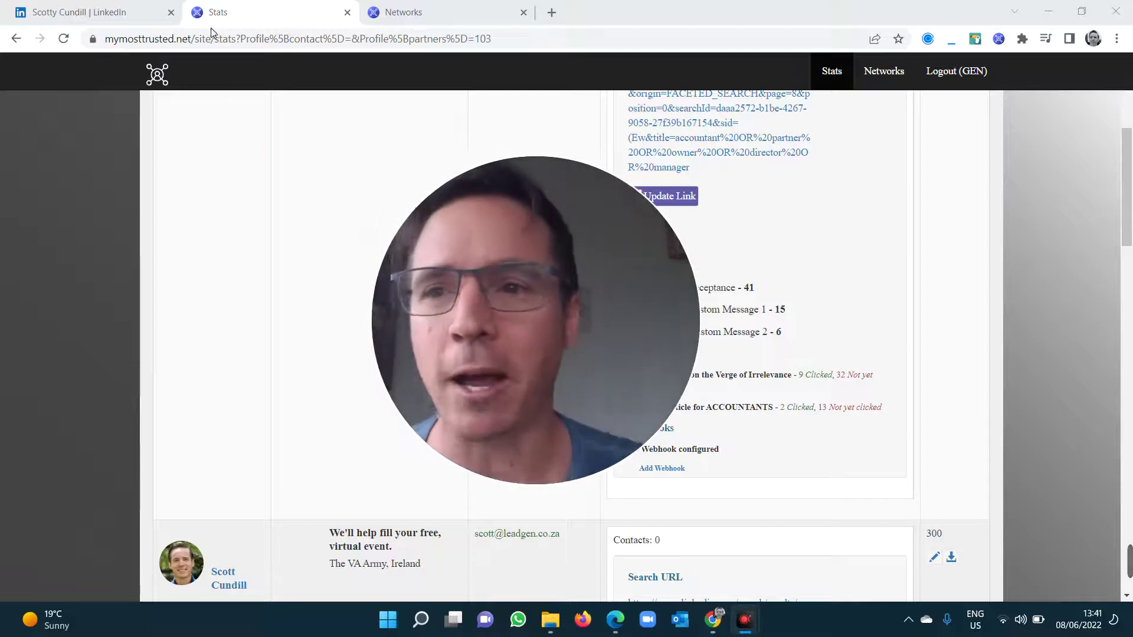
# Check the LinkedIn profile page in Chrome, switch to LinkedIn in Edge and collapse the Global Reseller Network - Accountants section
pyautogui.click(118, 13)
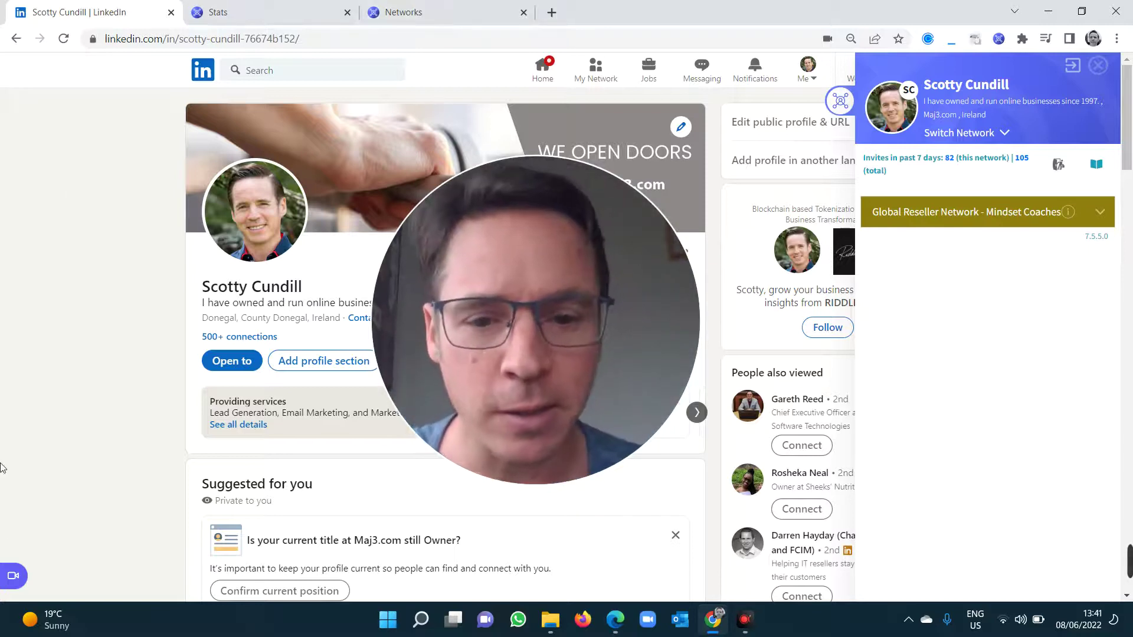
pyautogui.click(616, 620)
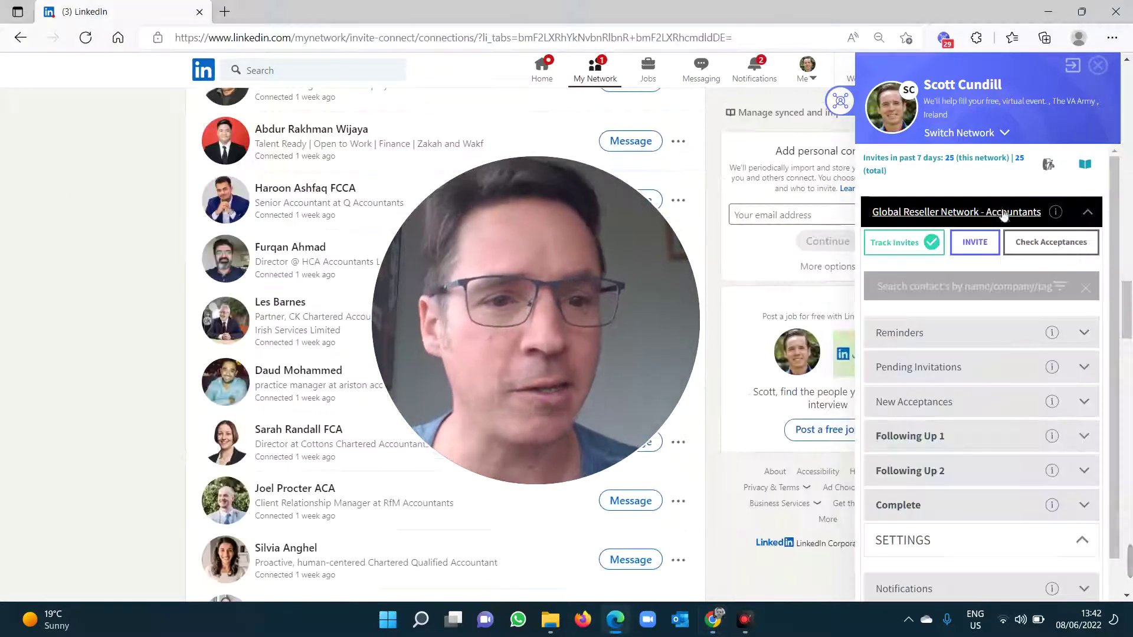
pyautogui.click(986, 215)
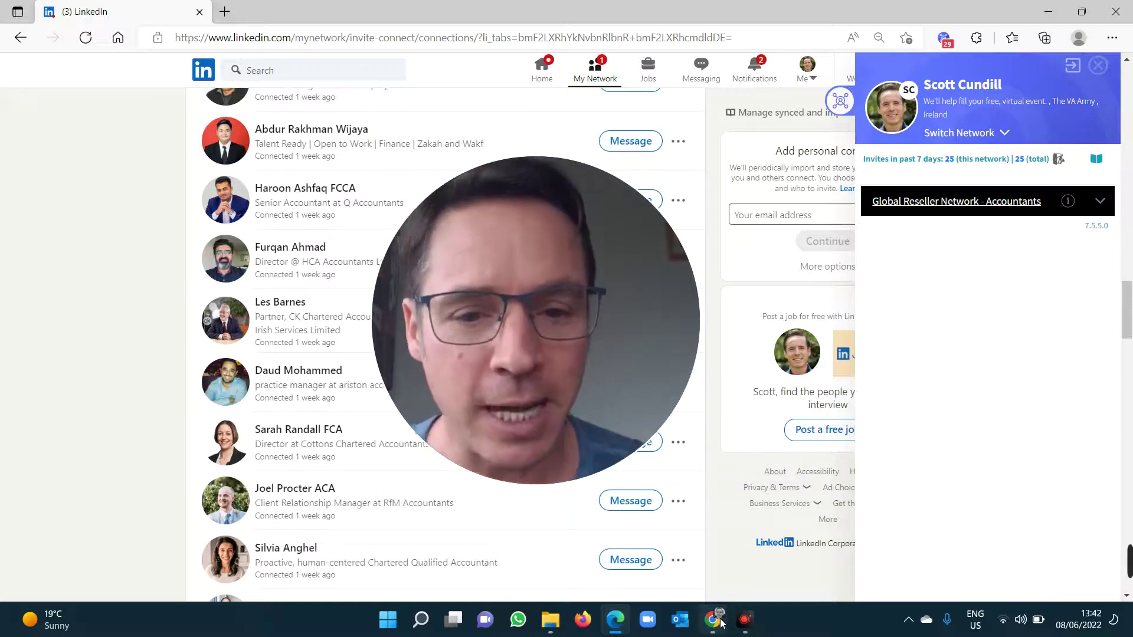
pyautogui.moveTo(572, 363)
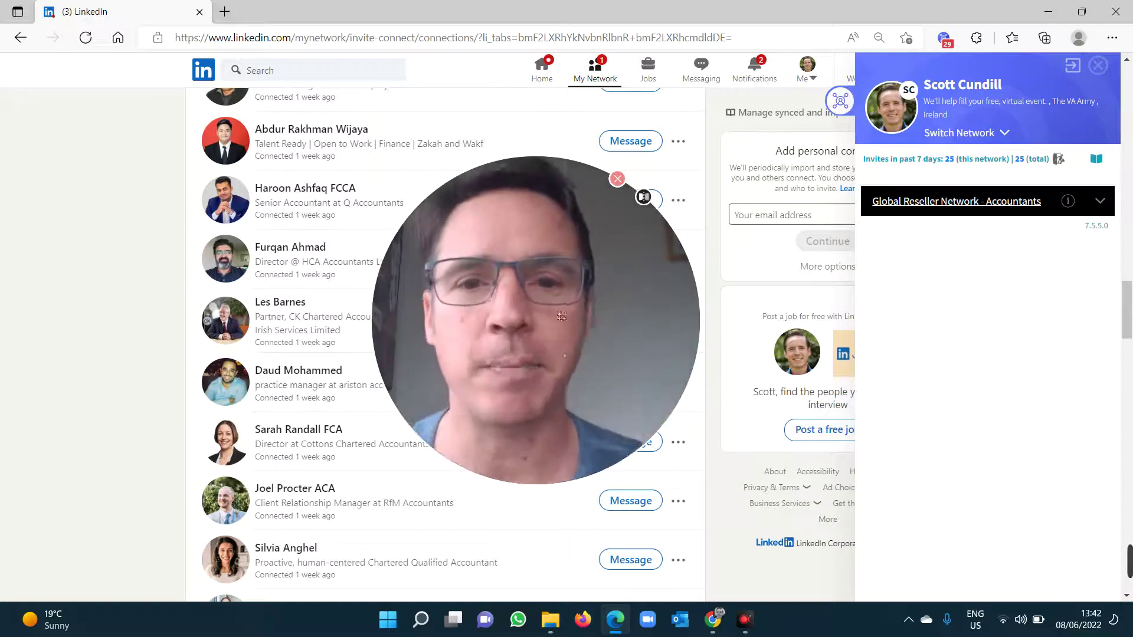
pyautogui.click(745, 619)
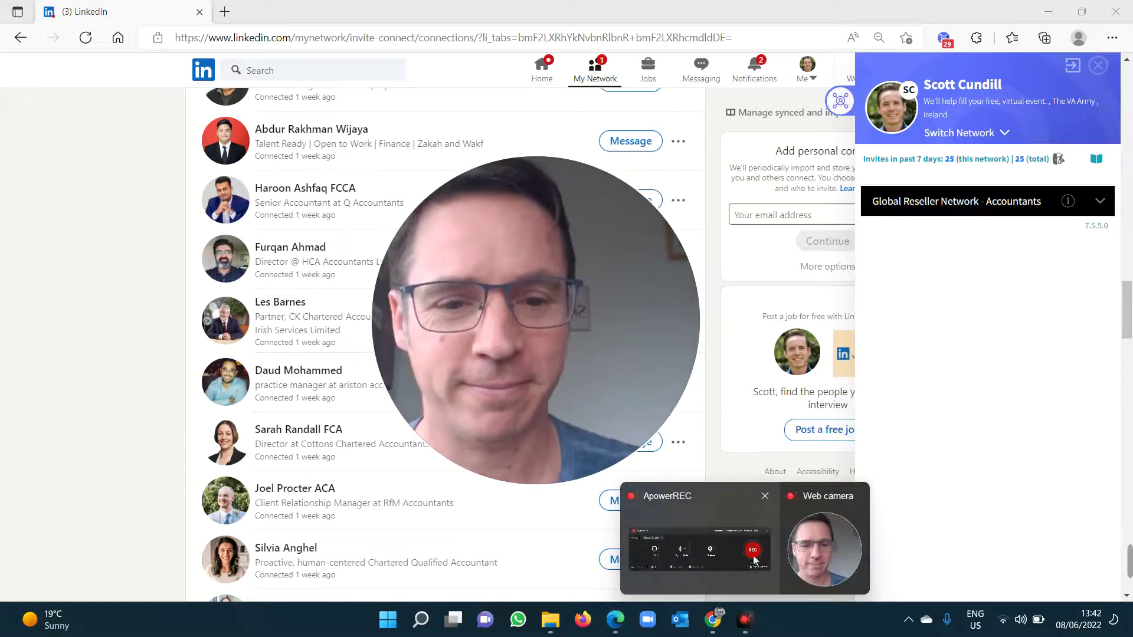
pyautogui.click(725, 519)
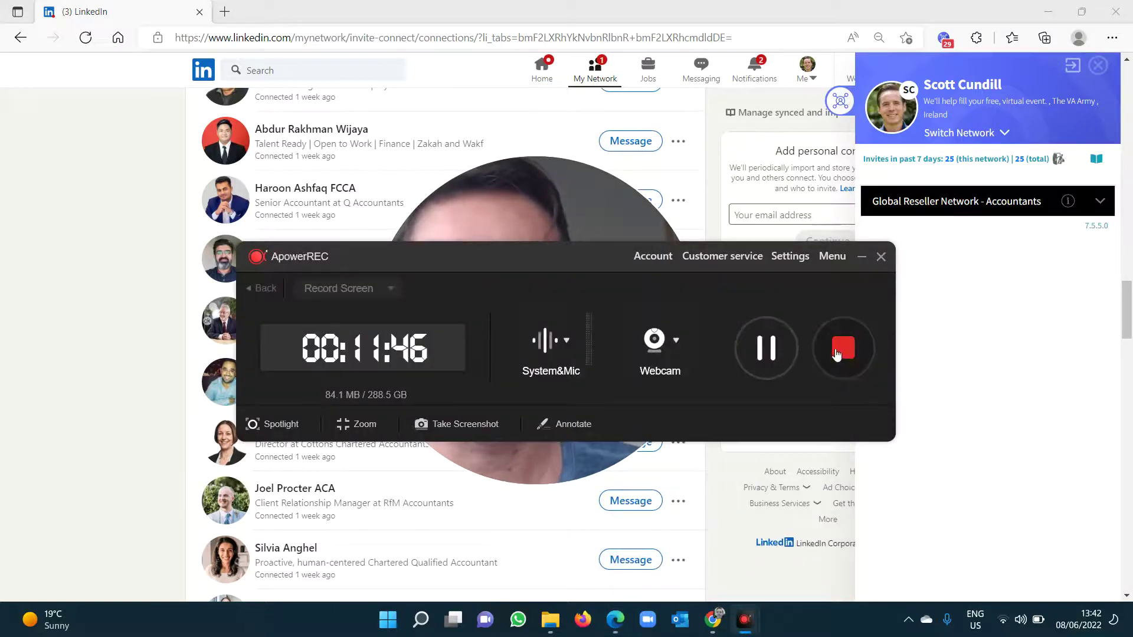